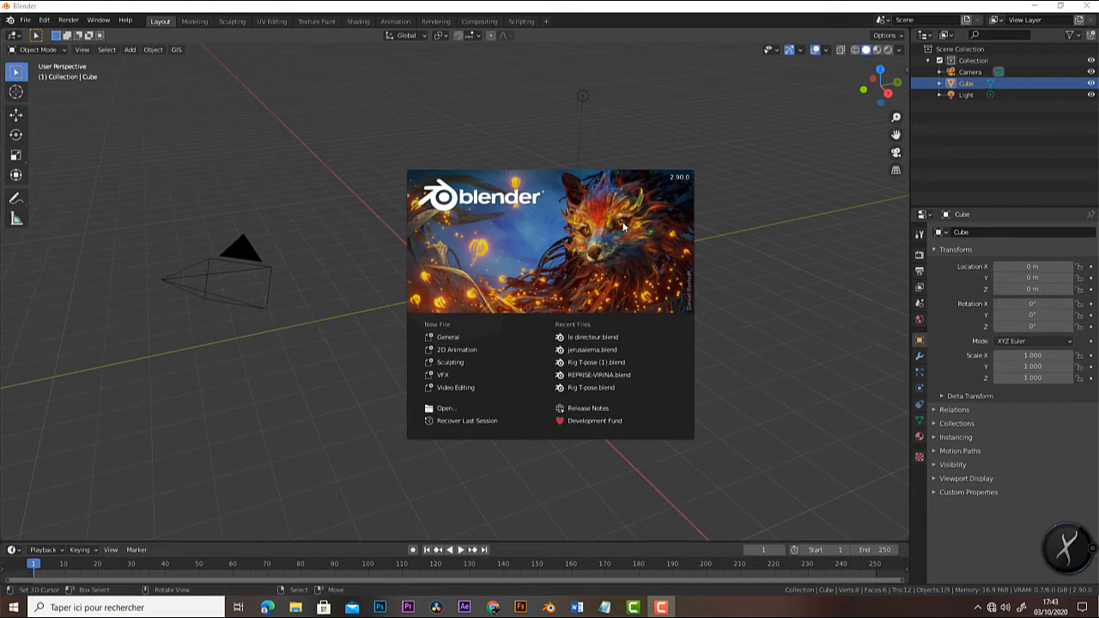
- Dismiss the splash screen and make the timeline area slightly taller
left_click(615, 226)
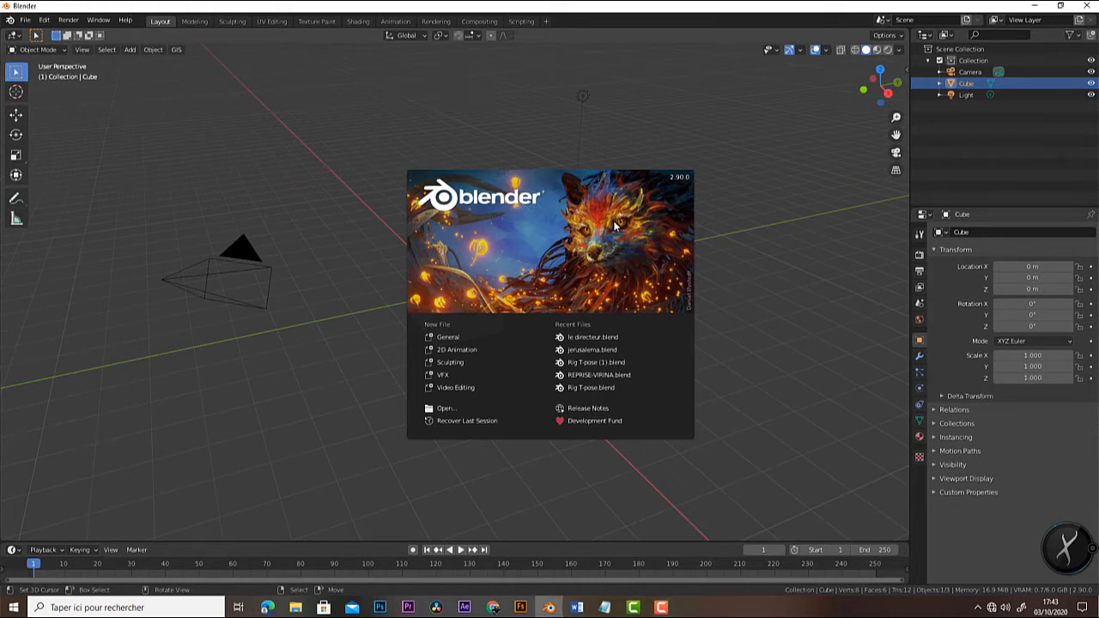
left_click(791, 247)
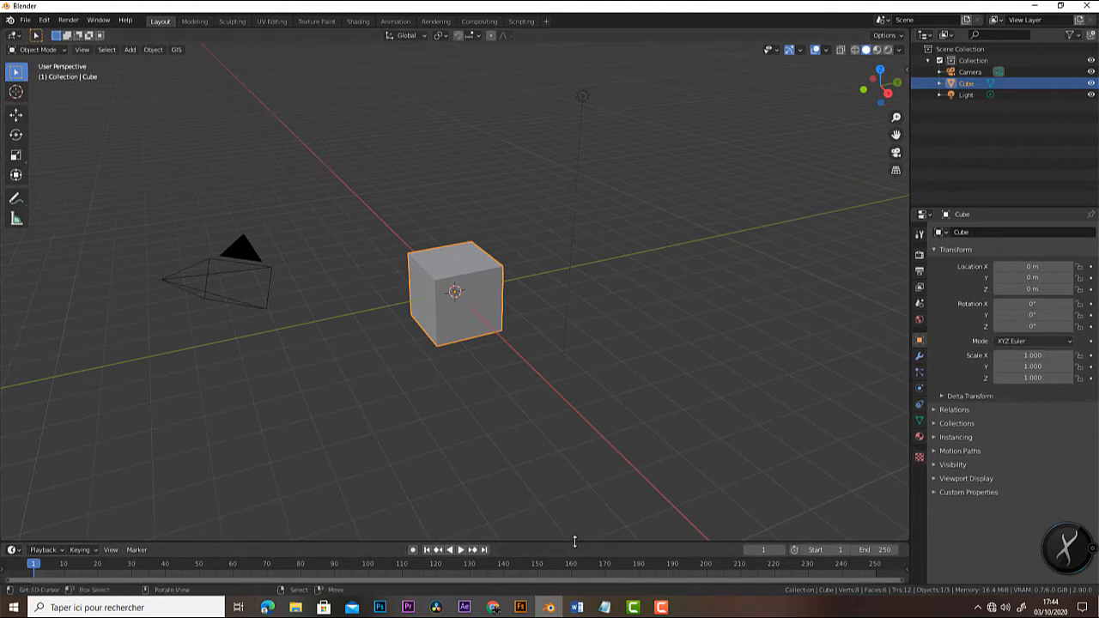
left_click_drag(574, 541, 564, 510)
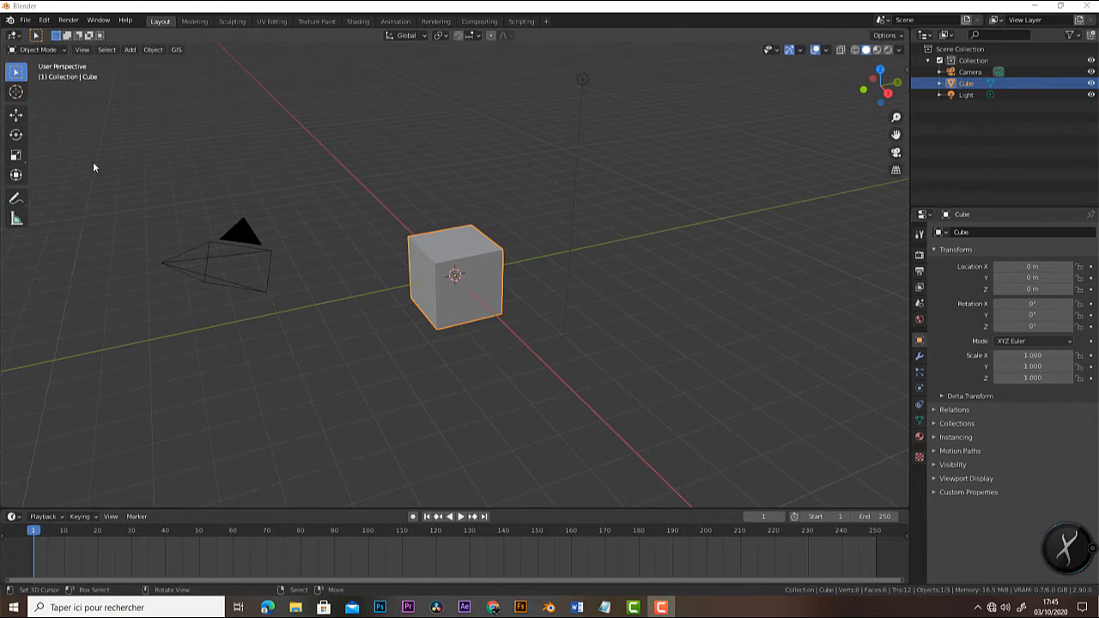
- Examine the editor types available for the 3D viewport, Outliner, Properties and timeline areas
left_click(17, 36)
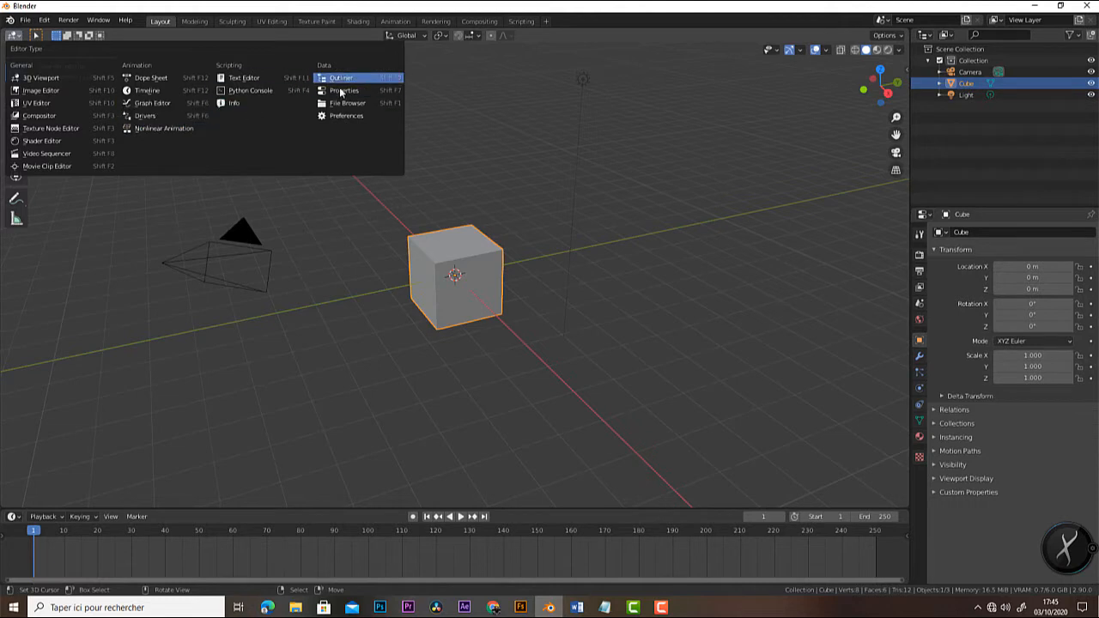
key("Escape")
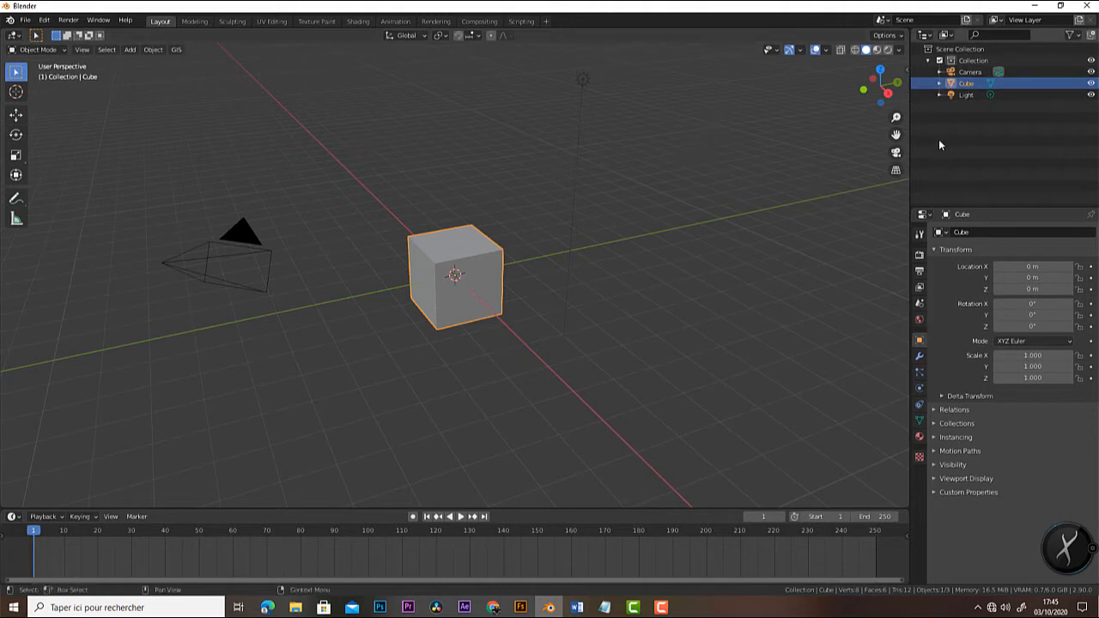
left_click(924, 35)
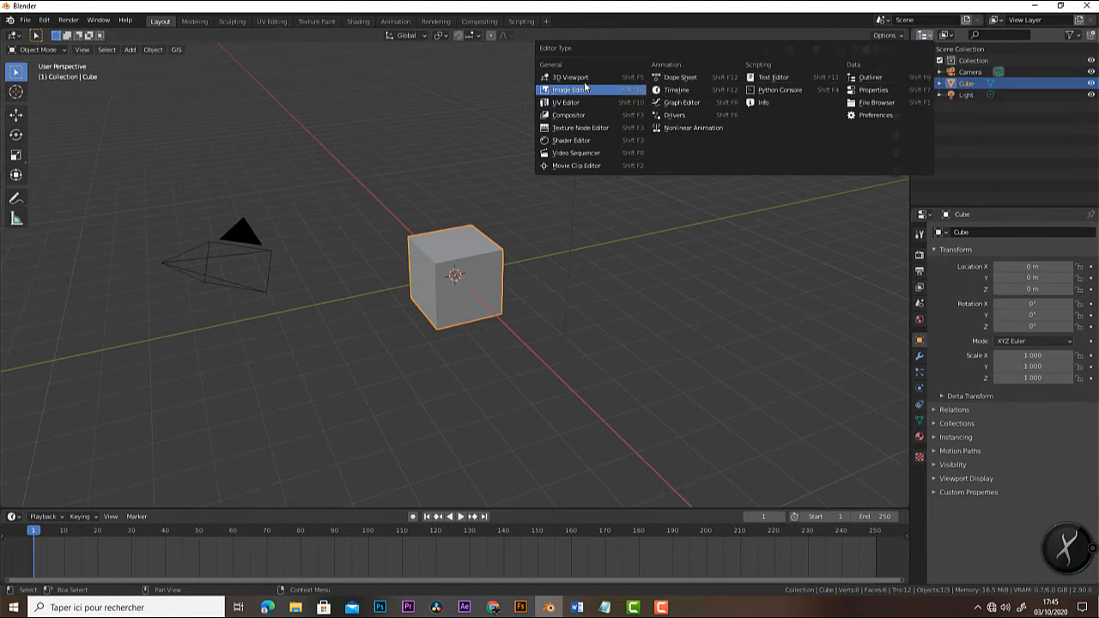
left_click(924, 214)
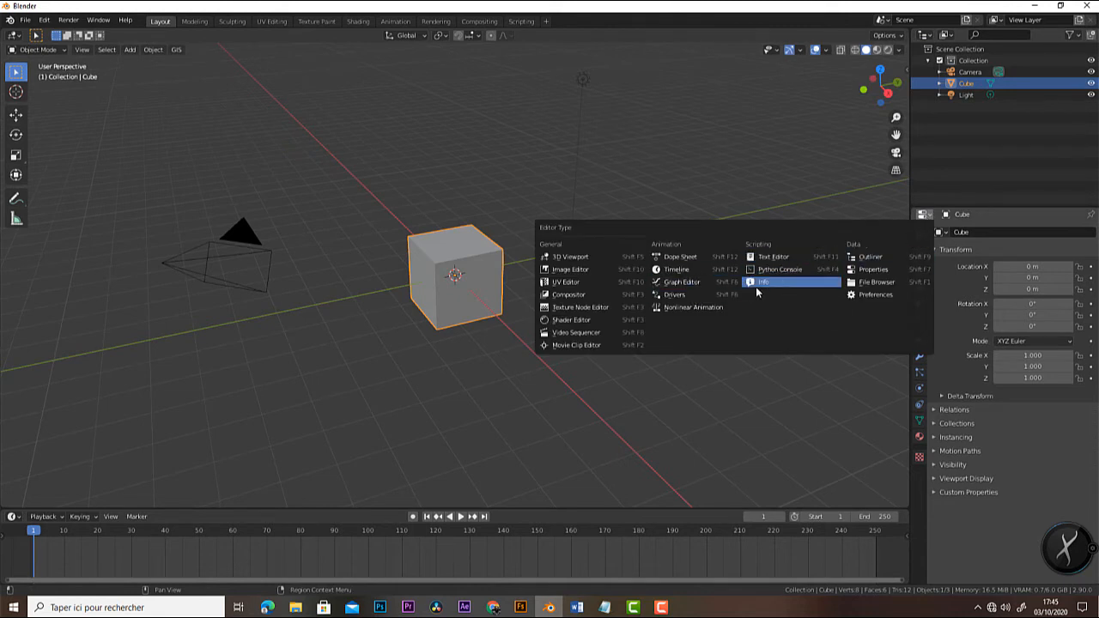
left_click(12, 516)
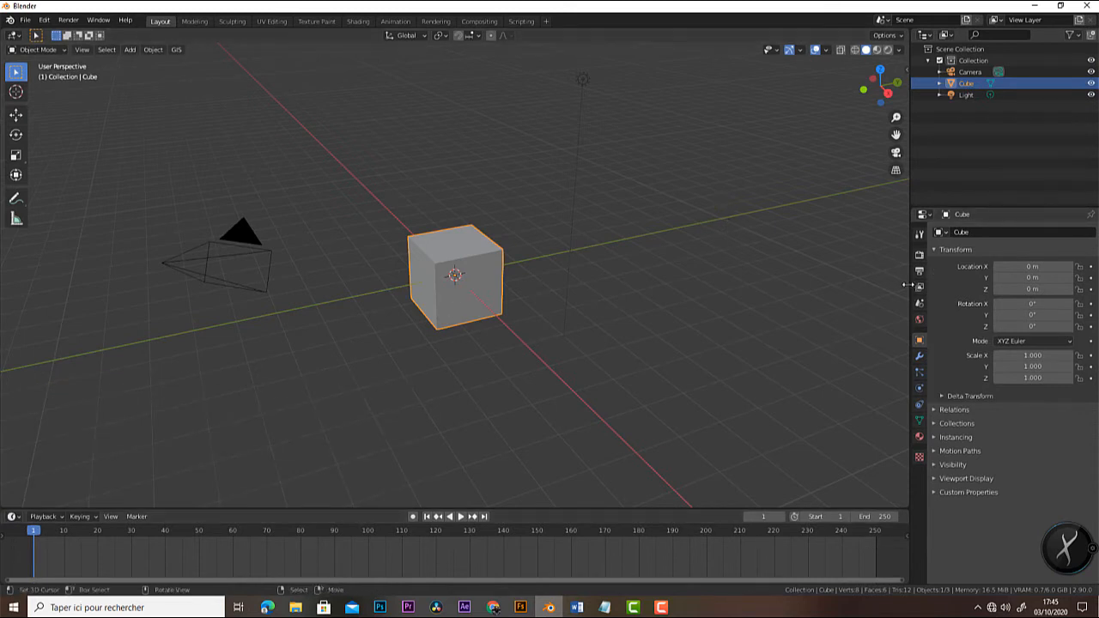
- Widen the Outliner and Properties column, and switch the Properties area to the Graph Editor and back to Properties
left_click_drag(906, 285, 767, 288)
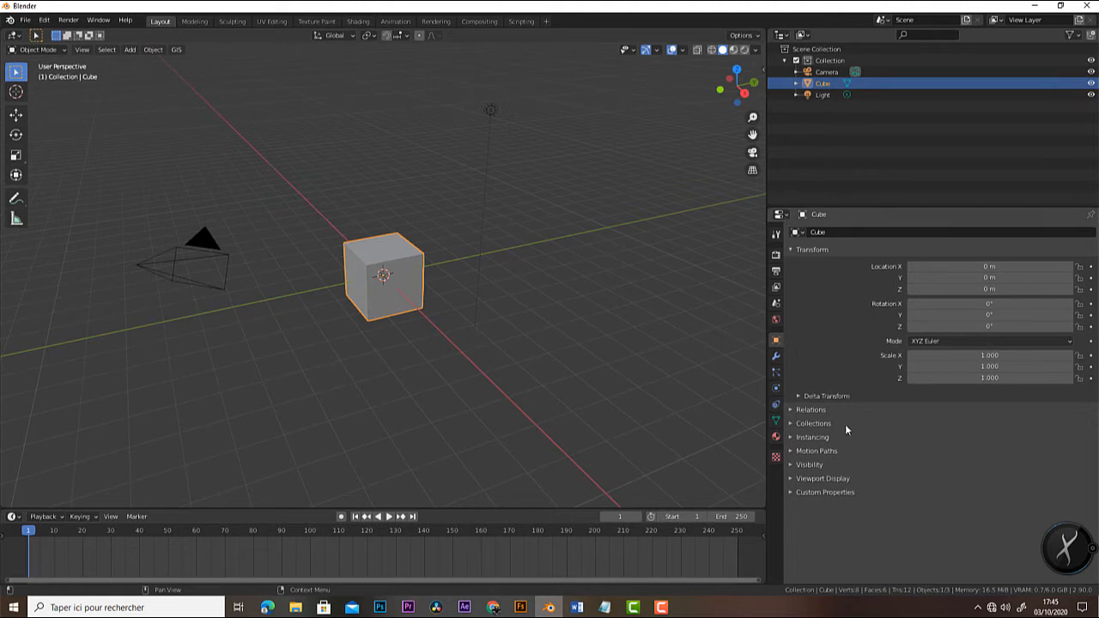
left_click(779, 215)
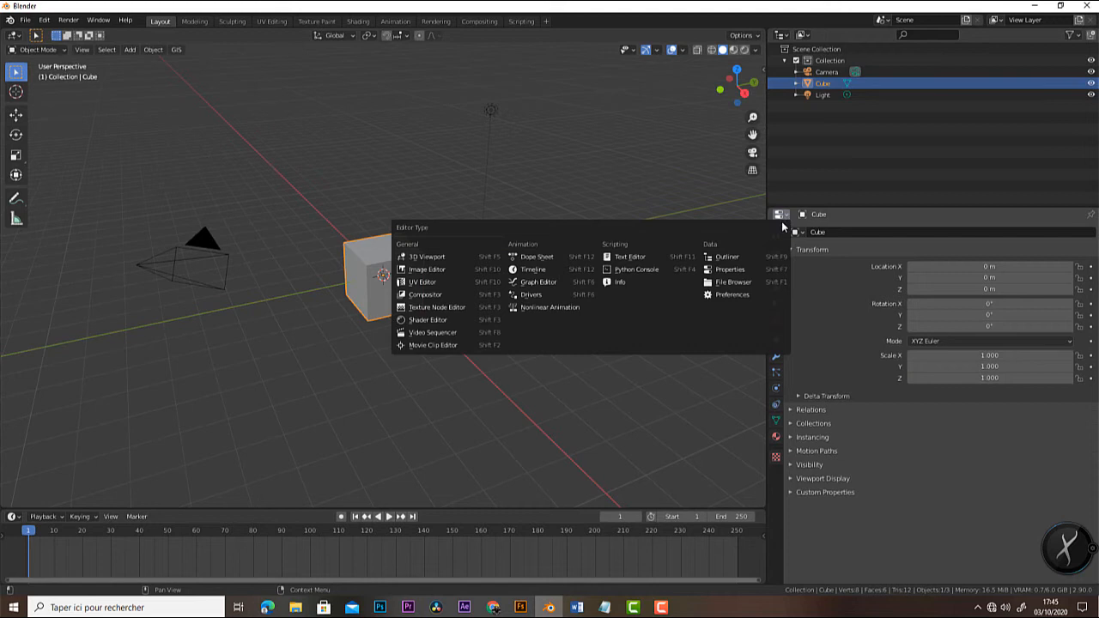
left_click(539, 283)
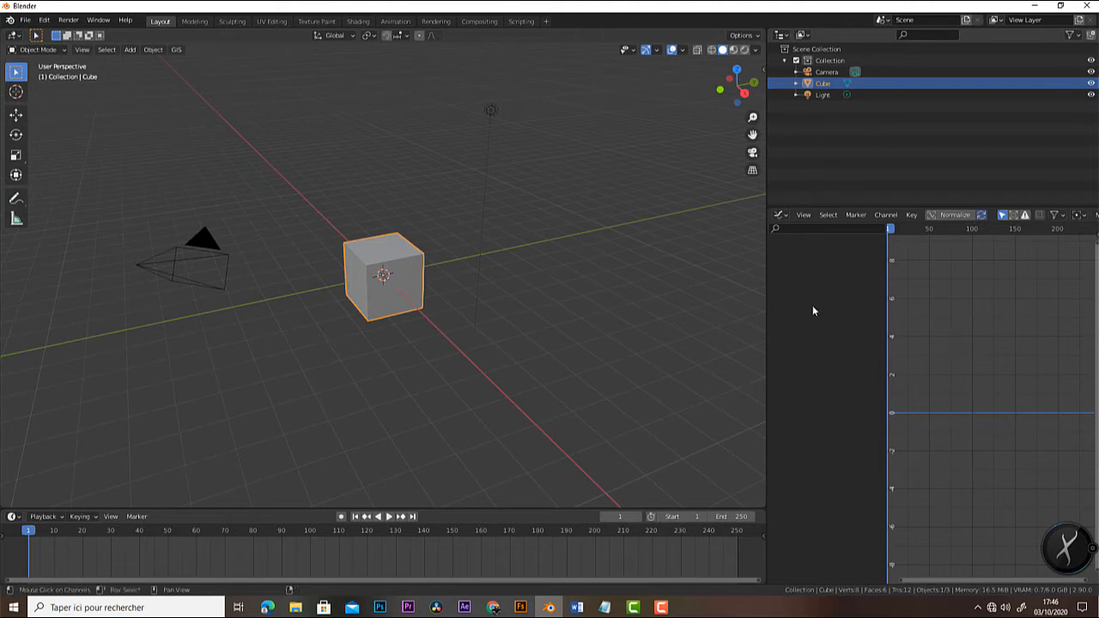
left_click(784, 216)
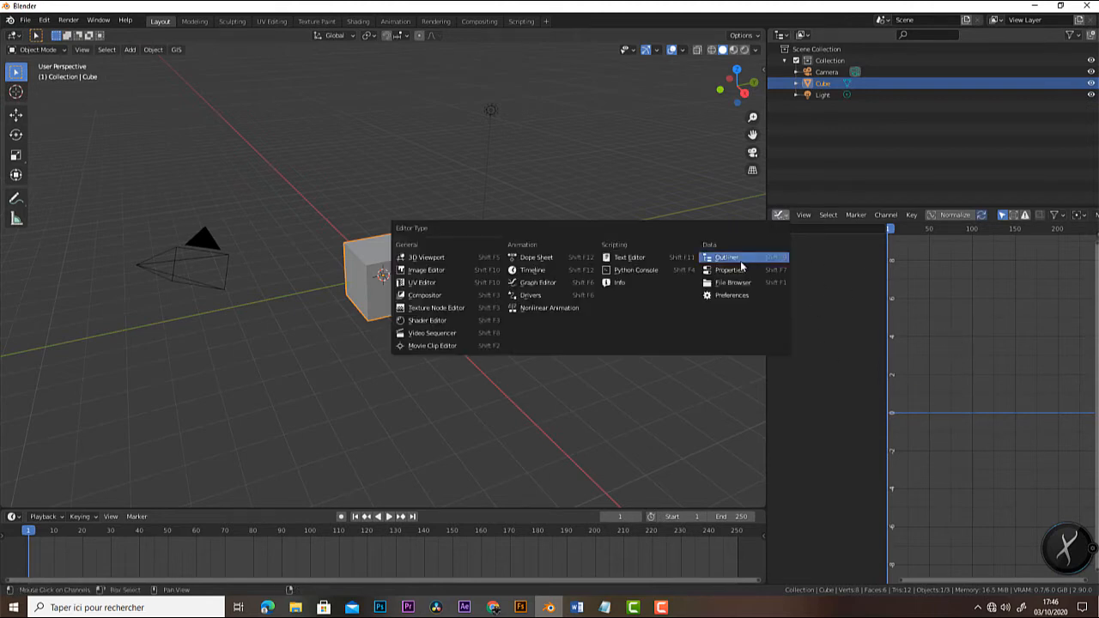
left_click(720, 271)
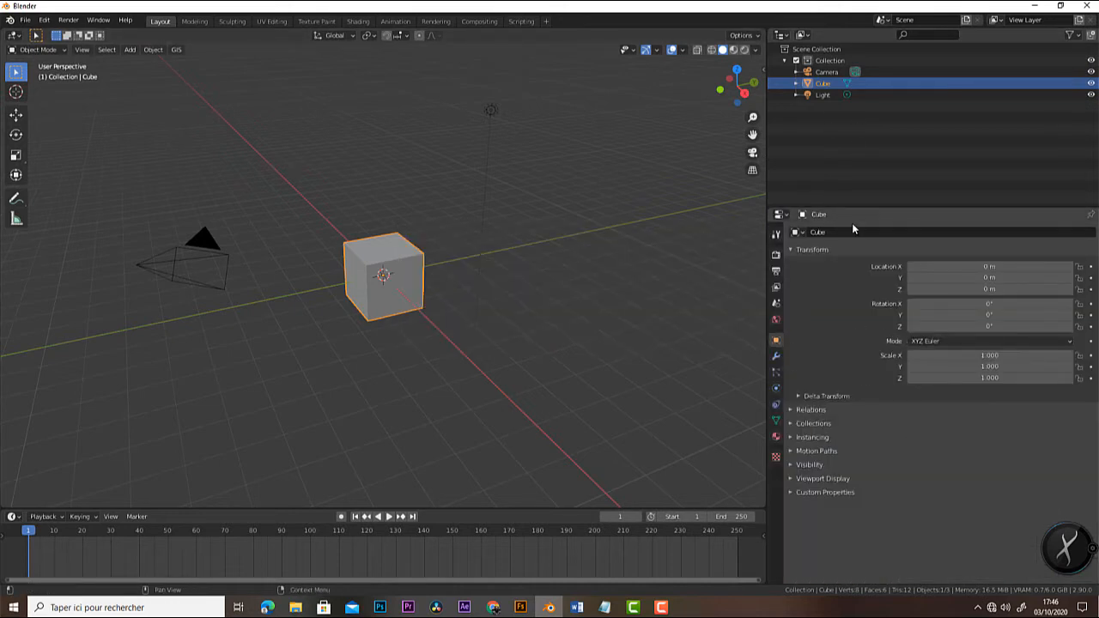
- Make the Outliner taller by lowering its border with the Properties area, and check its editor types
left_click_drag(859, 208, 866, 359)
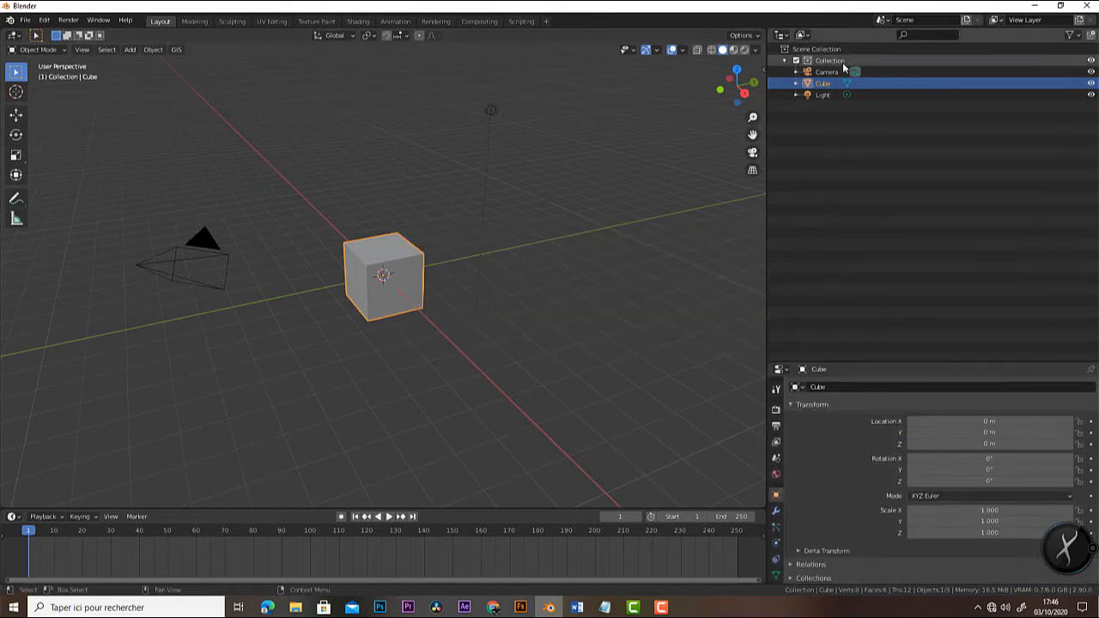
left_click(781, 36)
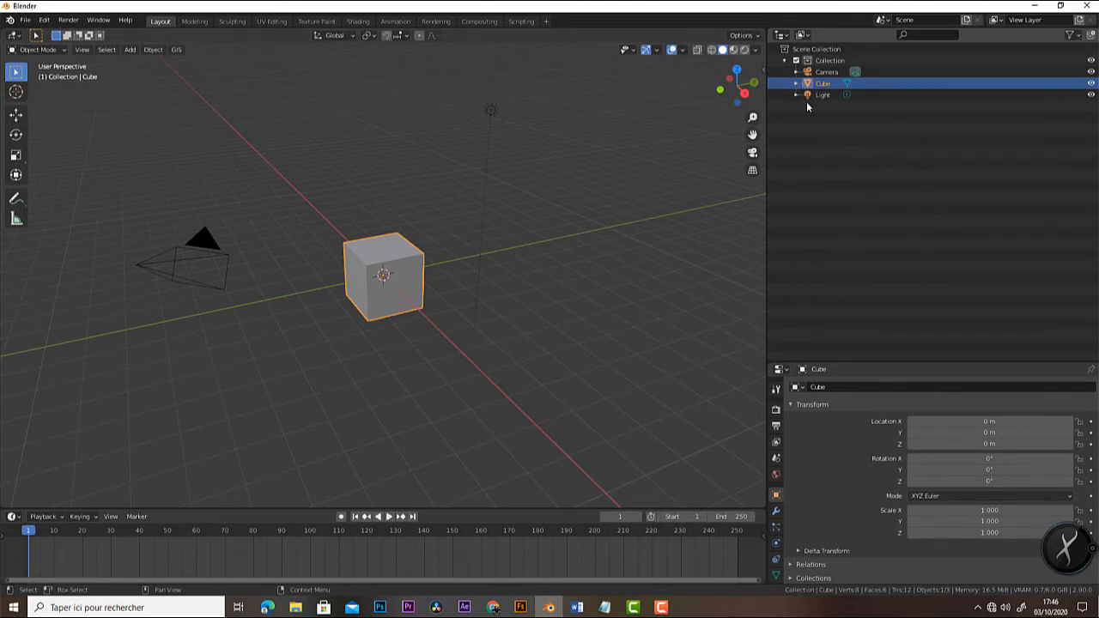
left_click(784, 36)
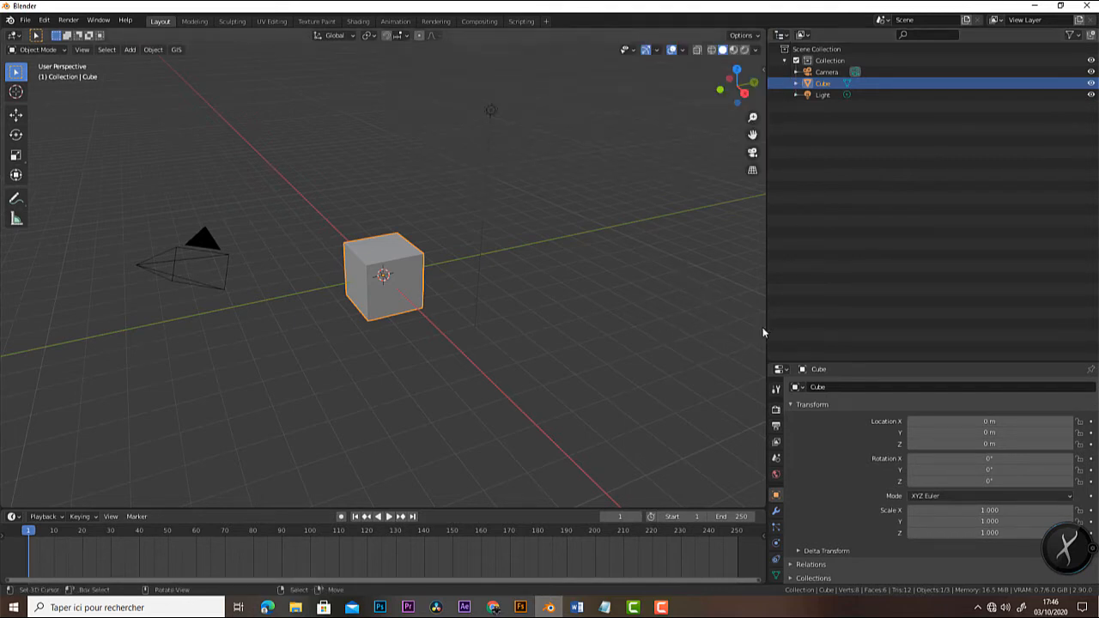
- Raise the Outliner's lower border slightly, make the timeline taller, and narrow the Outliner and Properties column to widen the 3D viewport
left_click_drag(765, 325, 811, 311)
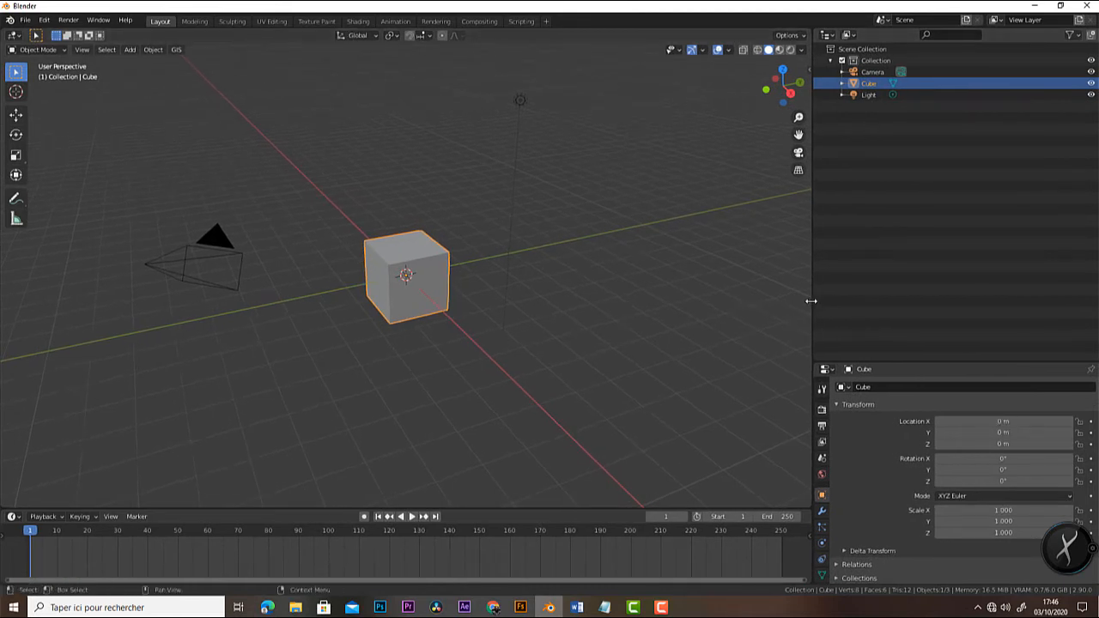
left_click_drag(812, 300, 745, 300)
left_click_drag(868, 361, 846, 339)
left_click_drag(570, 511, 612, 436)
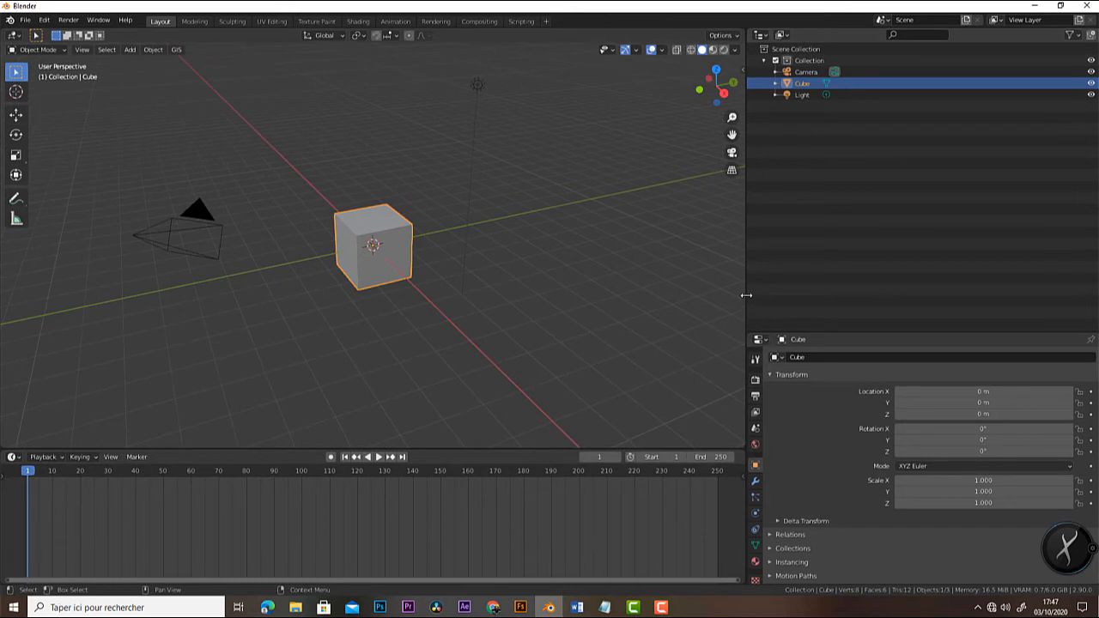
left_click_drag(747, 294, 909, 291)
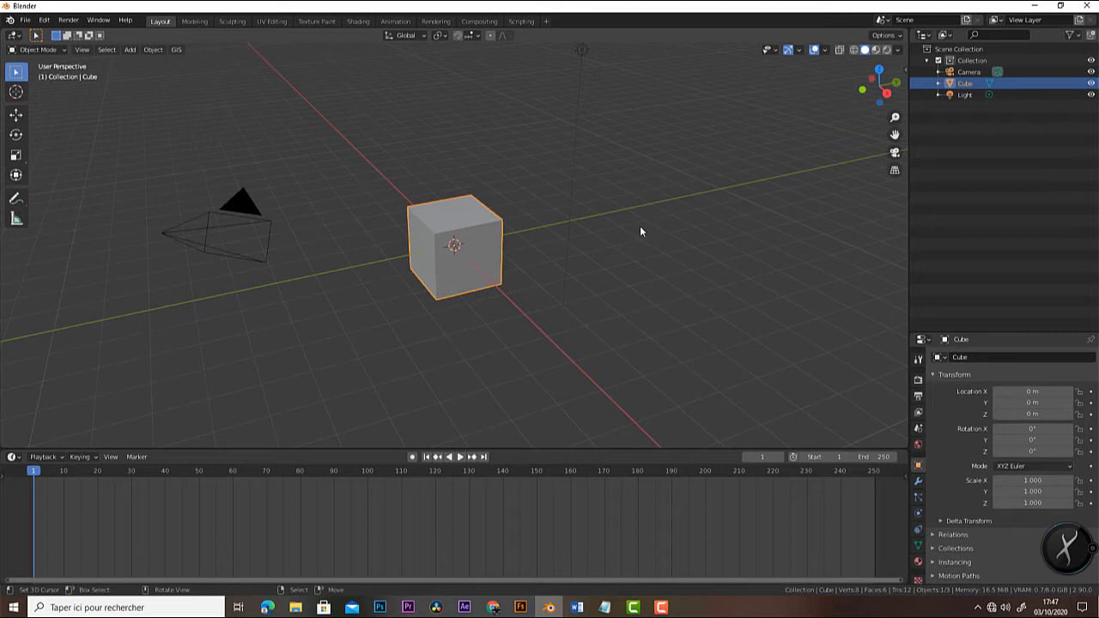
right_click(508, 447)
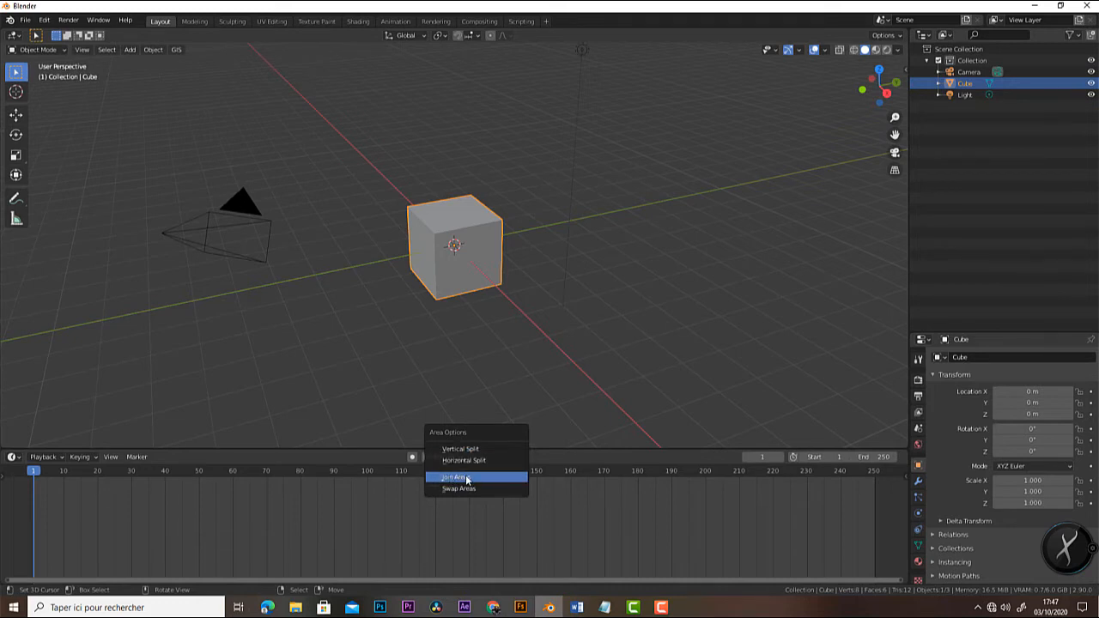
key("Up")
key("Up")
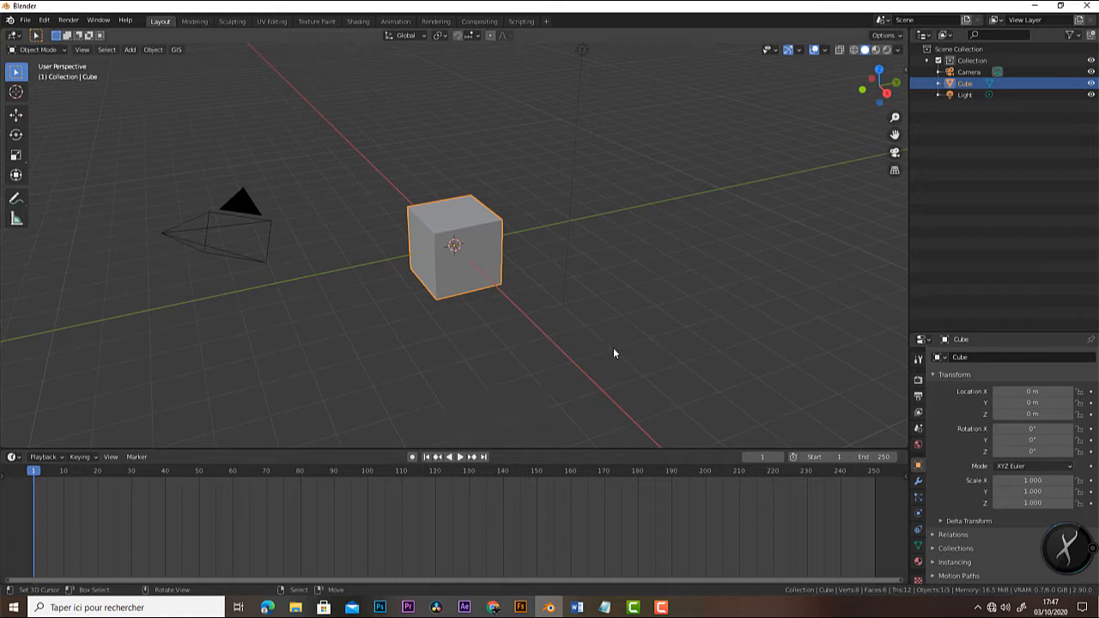
- Split the 3D viewport vertically near its middle and orbit the right-hand view to an almost level angle on the cube
right_click(499, 447)
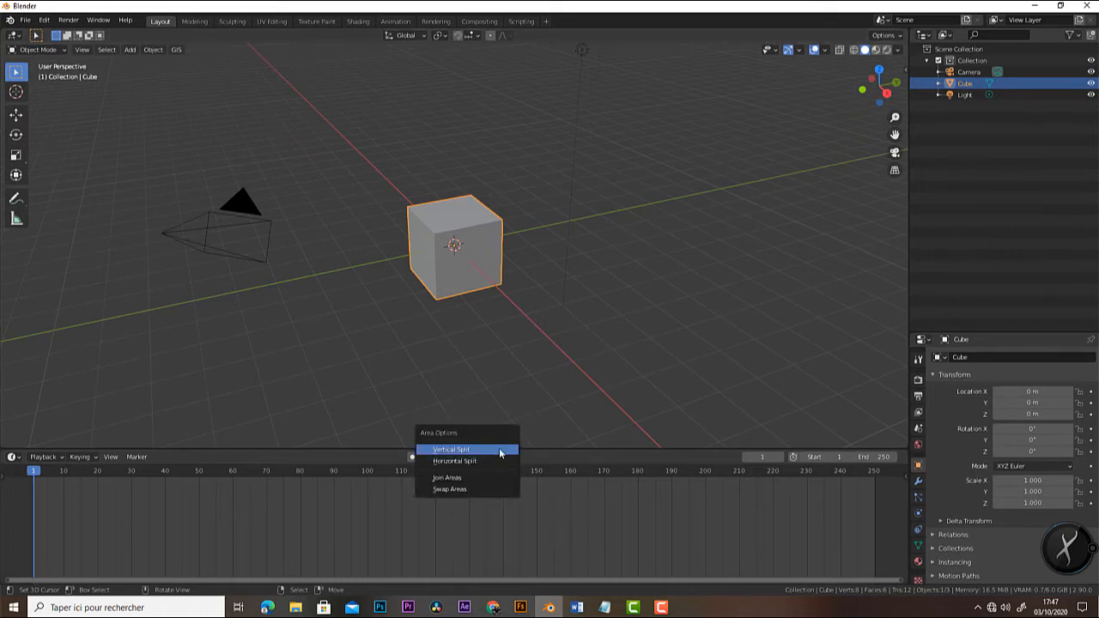
left_click(497, 449)
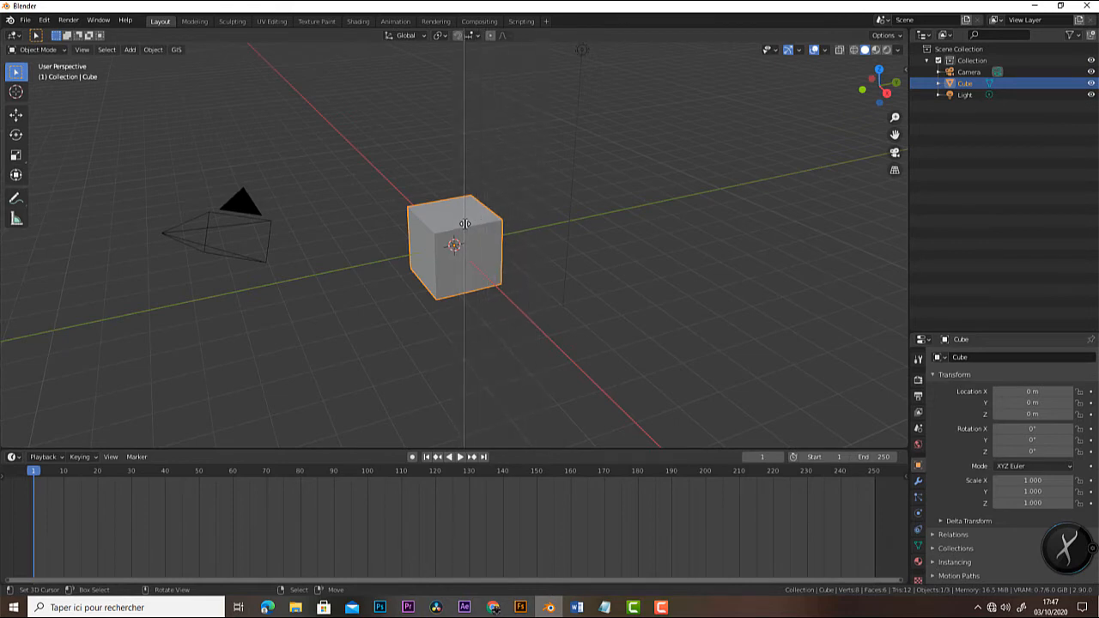
left_click(465, 224)
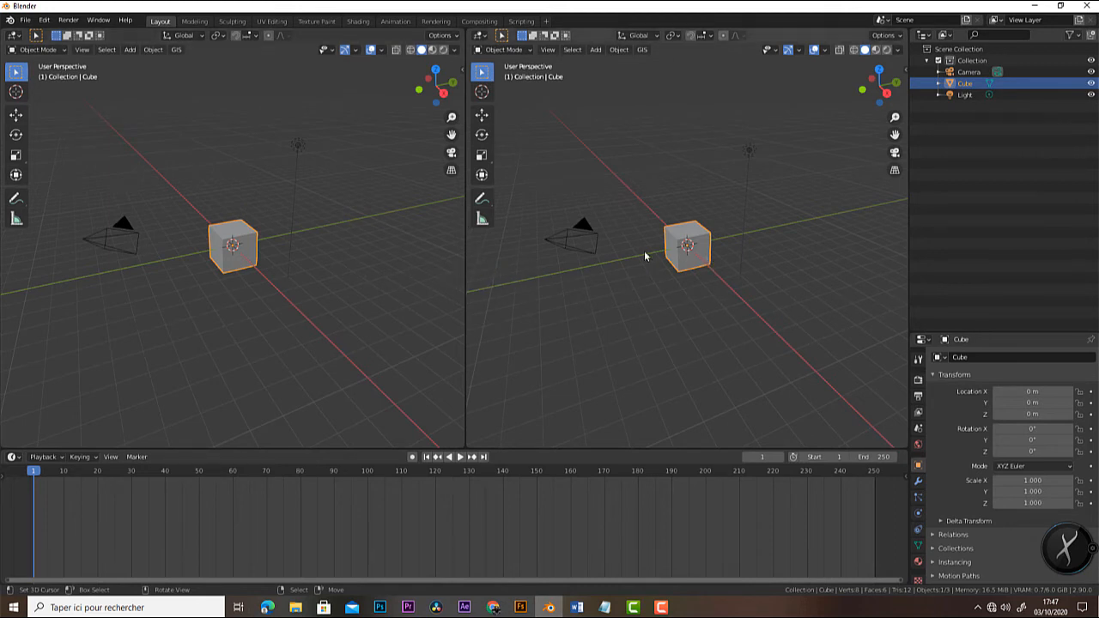
middle_click_drag(645, 256, 704, 280)
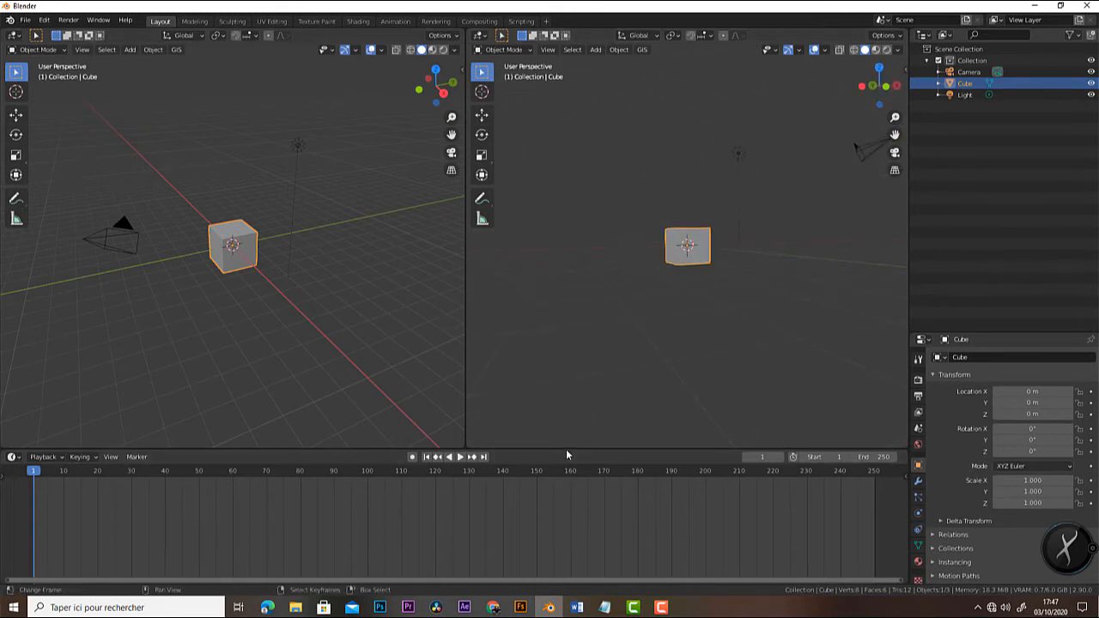
- Enlarge the timeline area to nearly half the window height and split it vertically into two halves
left_click_drag(566, 449, 567, 312)
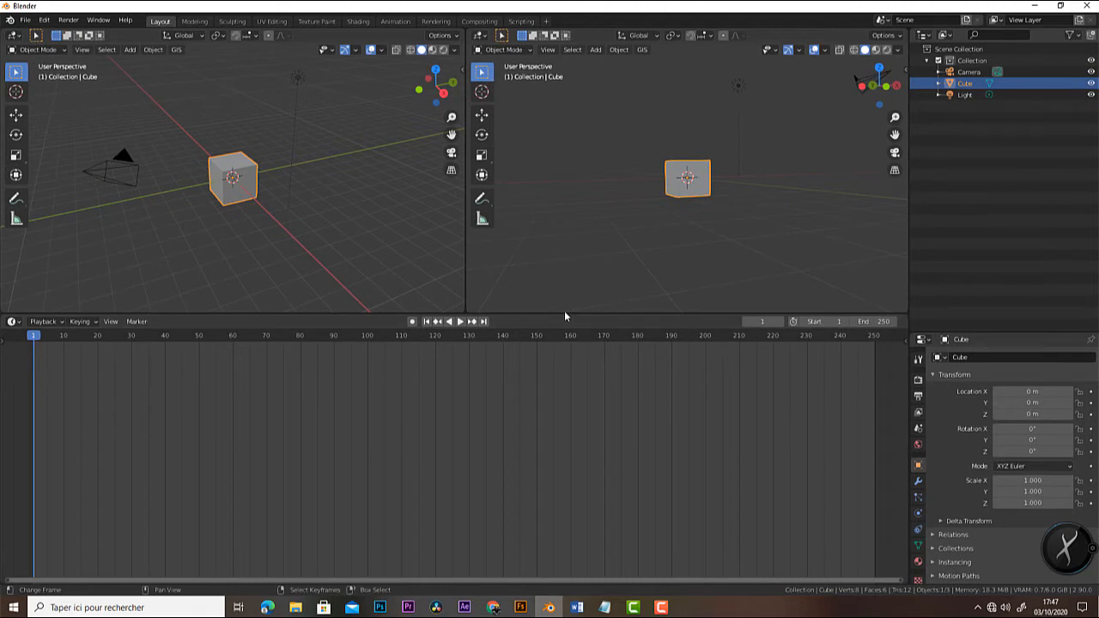
right_click(572, 313)
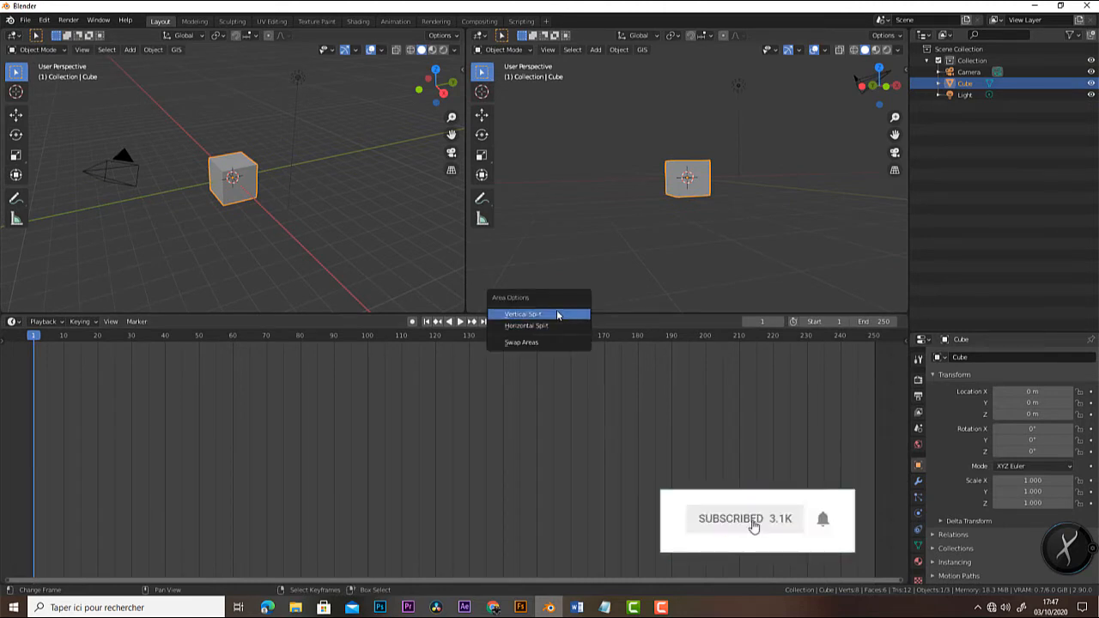
left_click(554, 314)
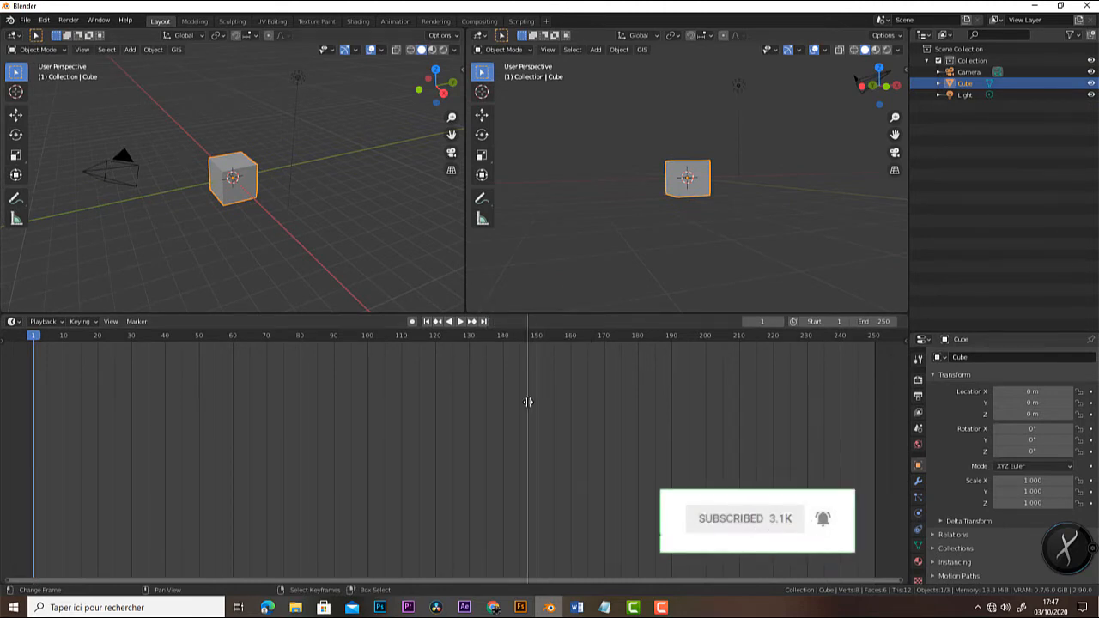
left_click(459, 406)
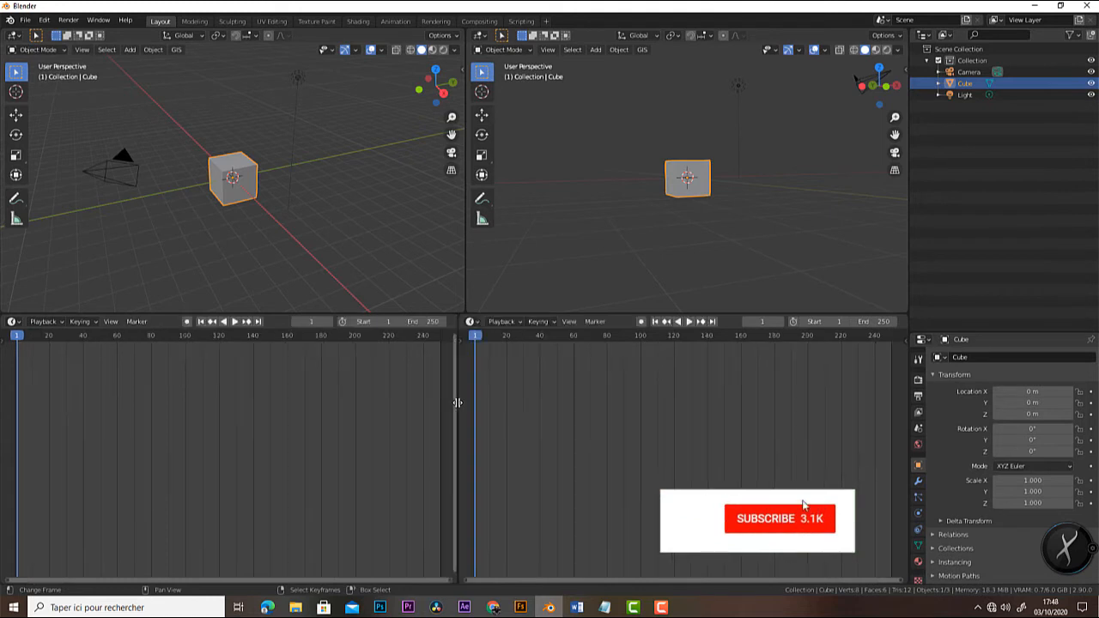
- Change the right-hand timeline area to the Compositor and the right-hand 3D viewport to the Drivers editor
left_click(476, 323)
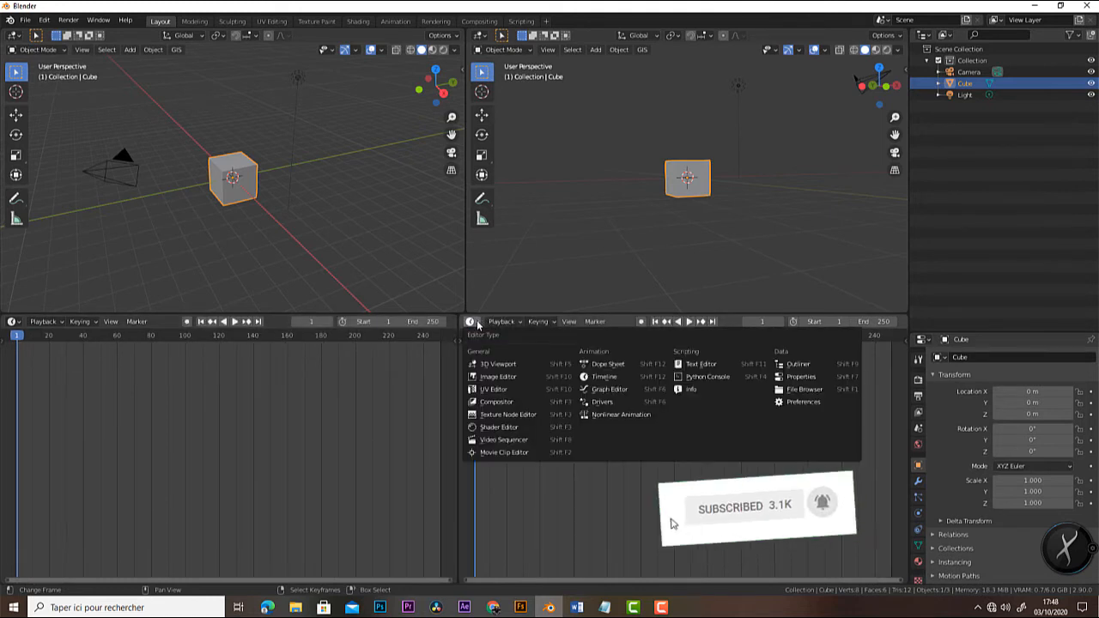
left_click(506, 405)
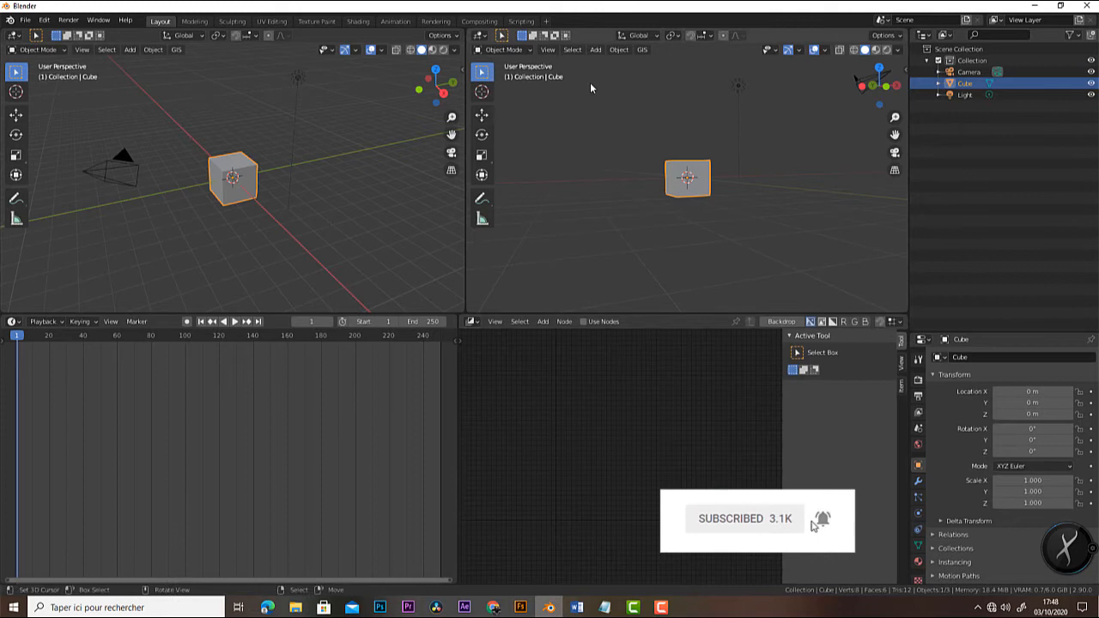
left_click(479, 35)
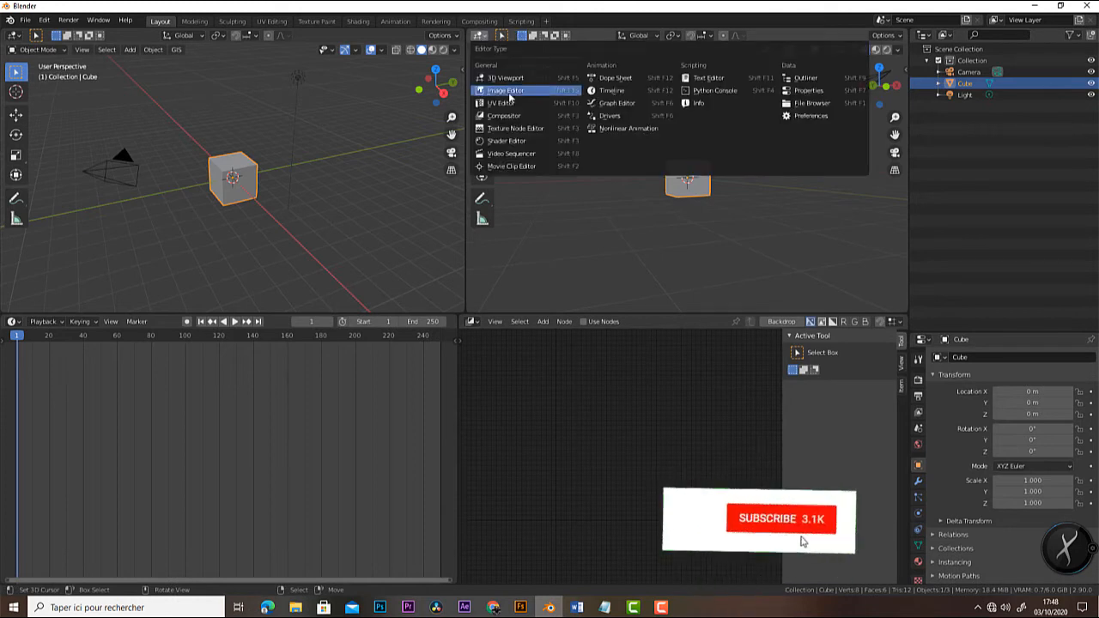
left_click(610, 115)
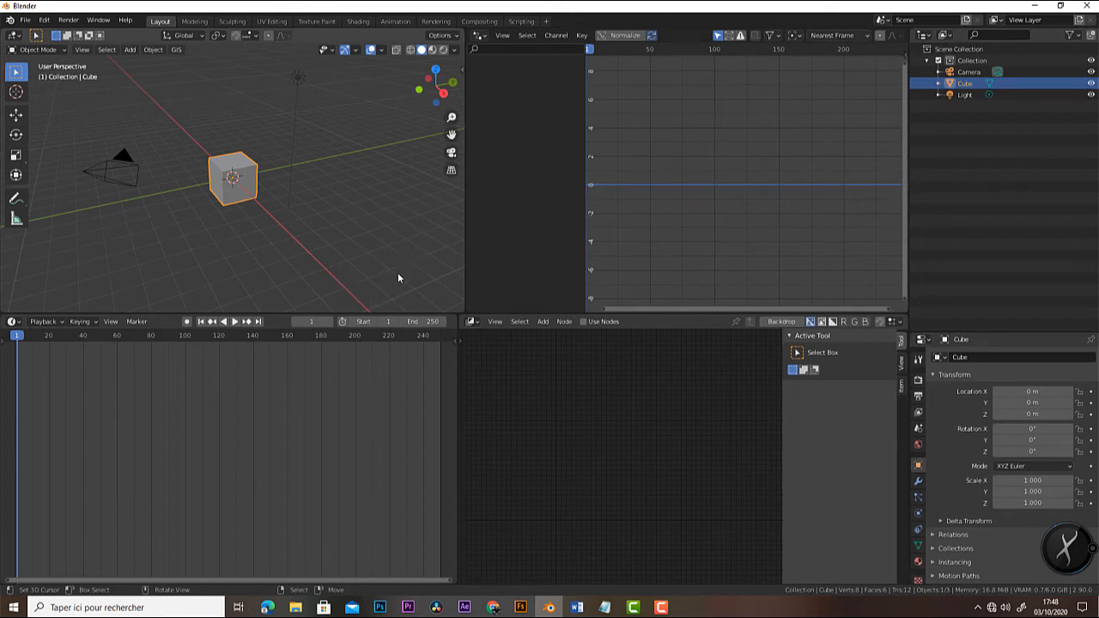
- View the Modeling workspace and return to the Layout workspace
left_click(197, 24)
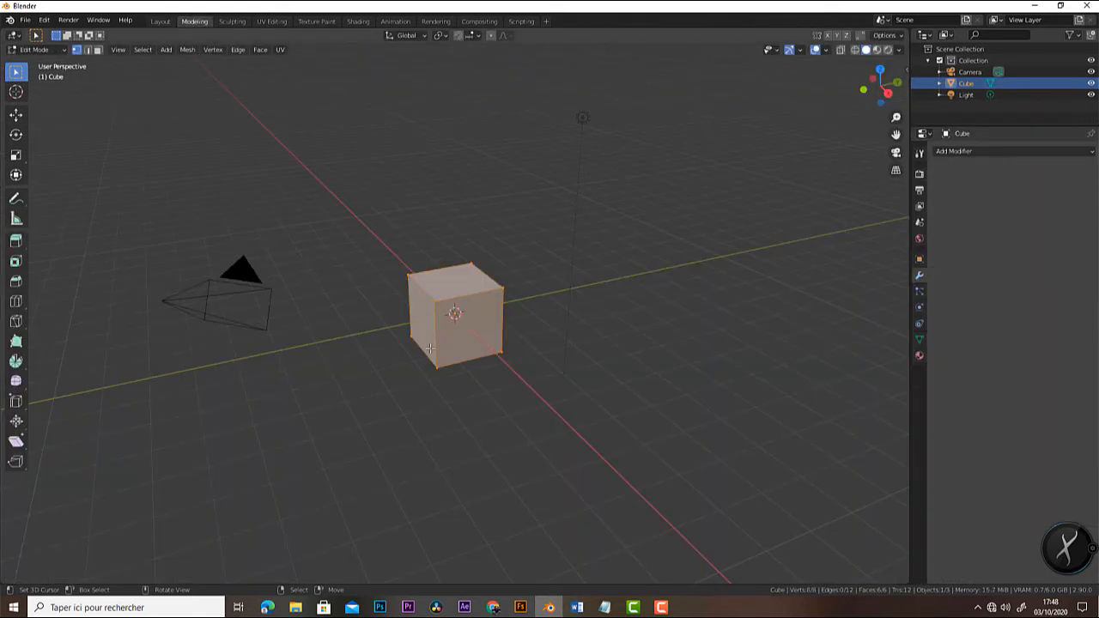
left_click(160, 21)
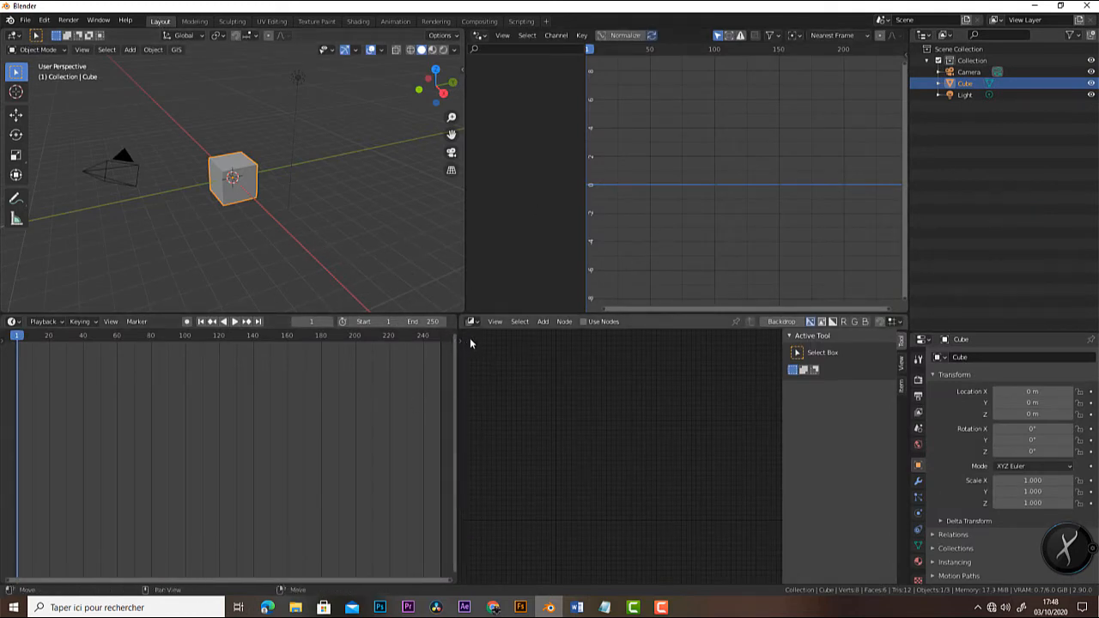
- Switch to the Modeling workspace and raise one top corner vertex of the cube along Z with the Move tool
left_click(194, 21)
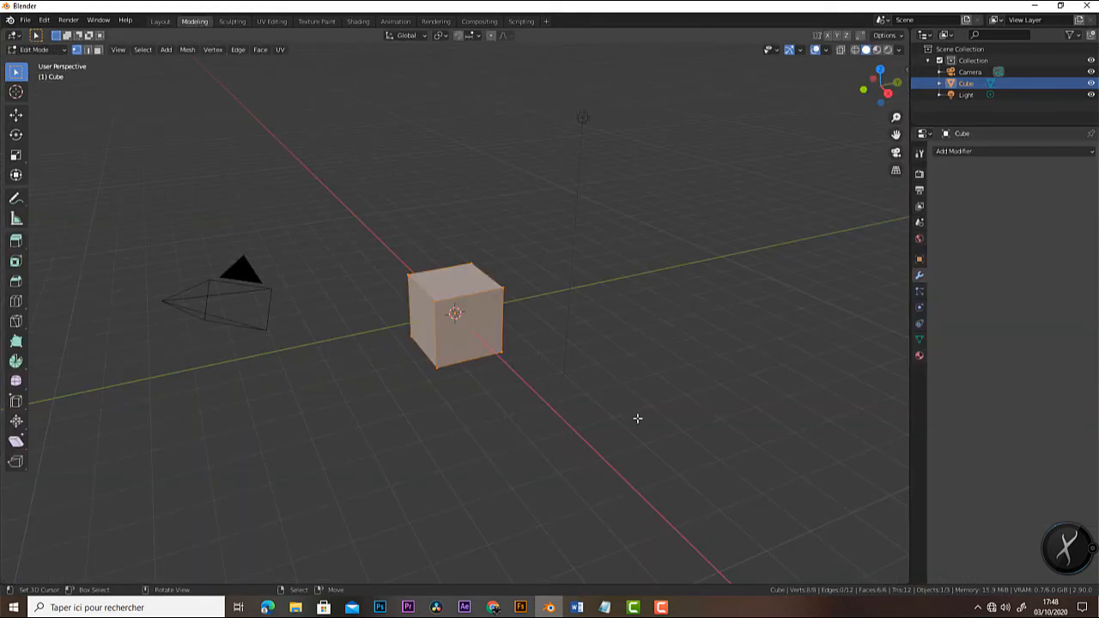
middle_click_drag(501, 368, 502, 298)
scroll(559, 333, "up", 4)
left_click(574, 237)
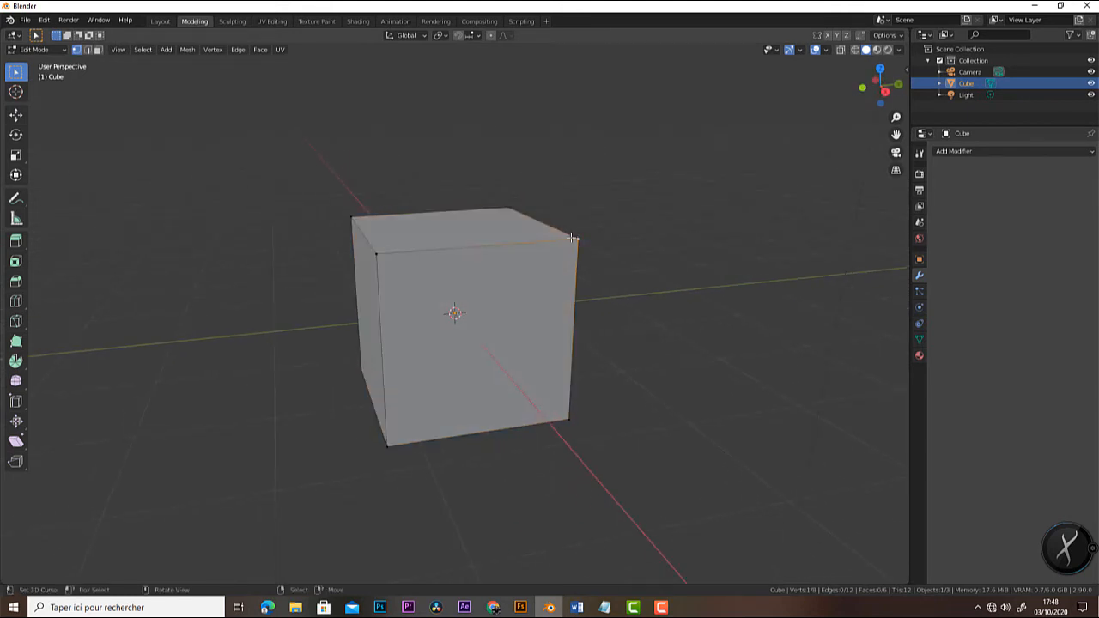
left_click(16, 115)
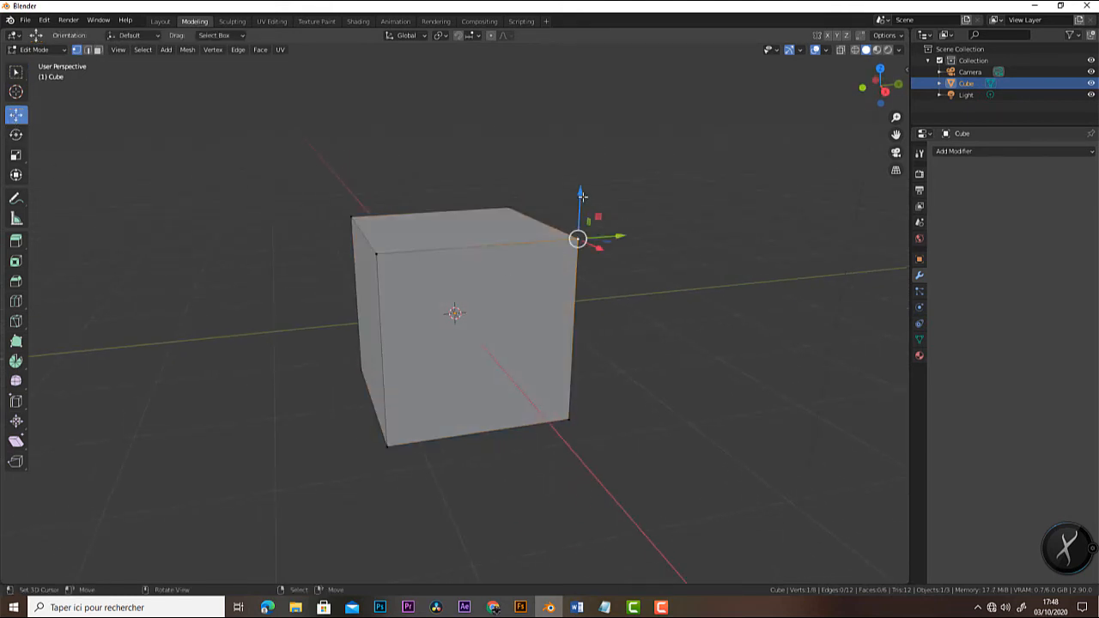
left_click_drag(584, 197, 624, 128)
- Pull a second top corner vertex of the cube outward along X and raise a third one along Z
left_click(376, 254)
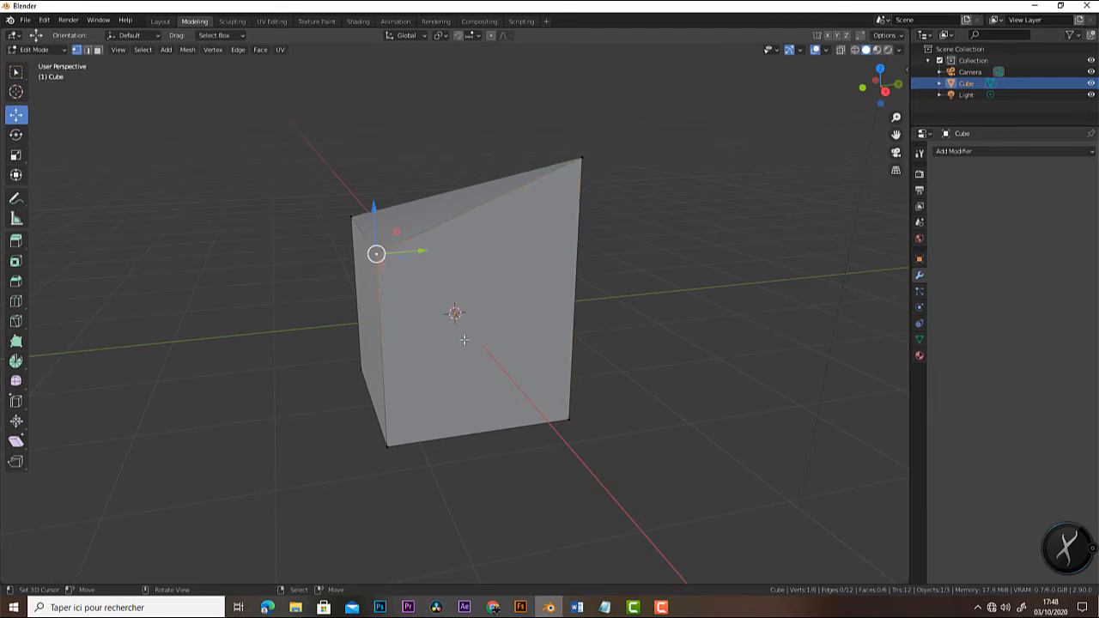
middle_click_drag(376, 254, 599, 294)
left_click_drag(606, 257, 682, 266)
left_click(369, 281)
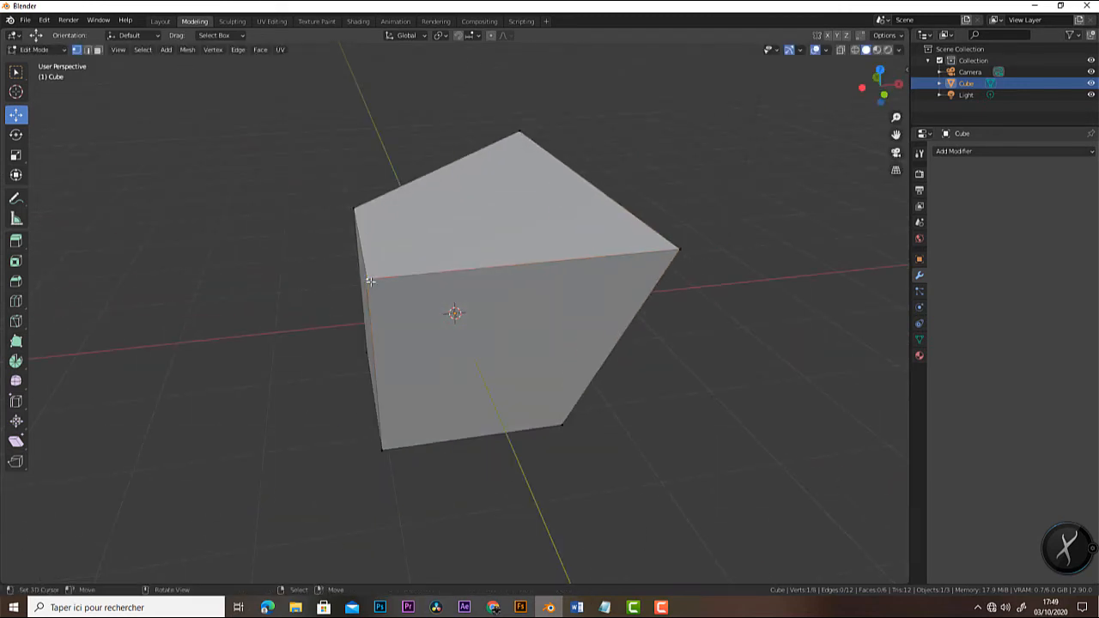
left_click_drag(361, 237, 356, 169)
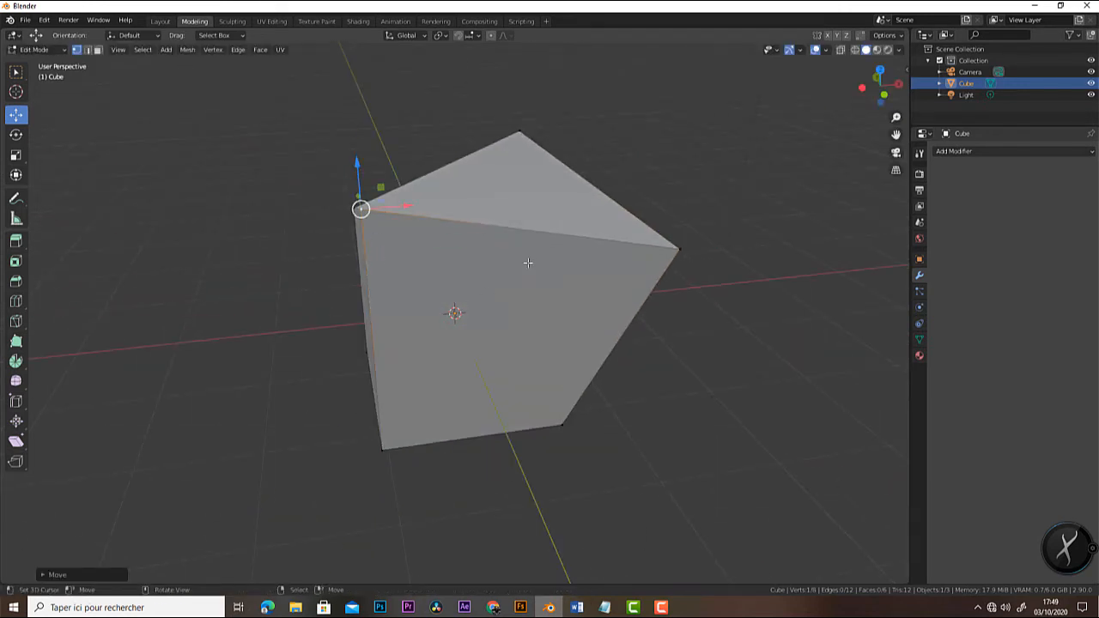
- Undo the vertex moves on the cube's top corners
key("ctrl+z")
key("ctrl+z")
key("ctrl+z")
key("ctrl+z")
key("ctrl+z")
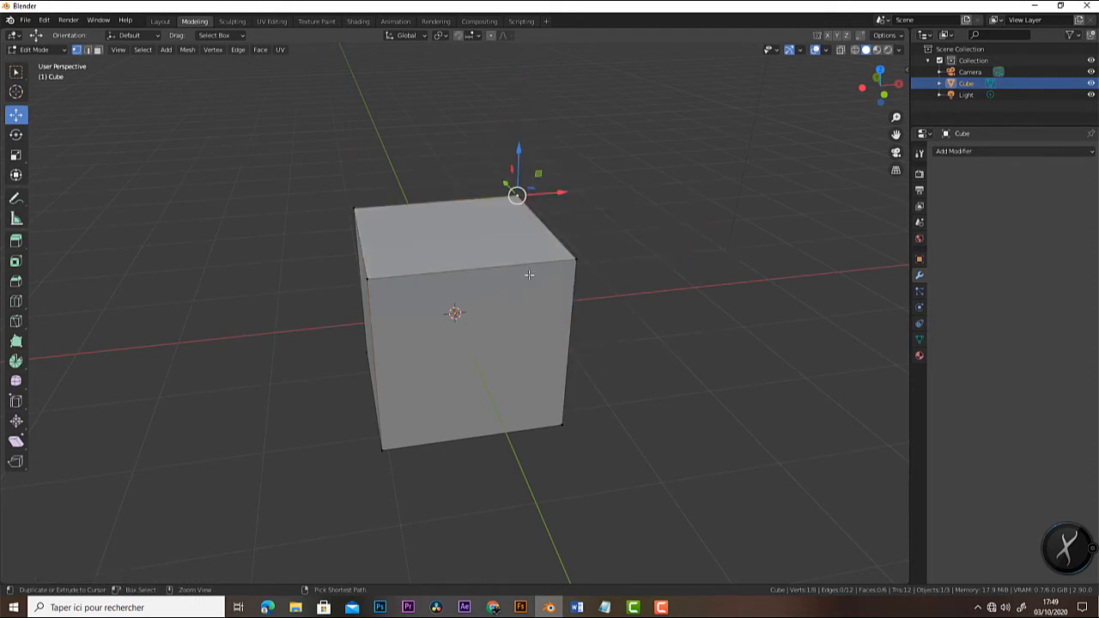
- Switch to the Sculpting workspace and enable Dyntopo for the cube, accepting the vertex data warning
left_click(230, 21)
middle_click_drag(604, 321, 575, 320)
left_click(944, 466)
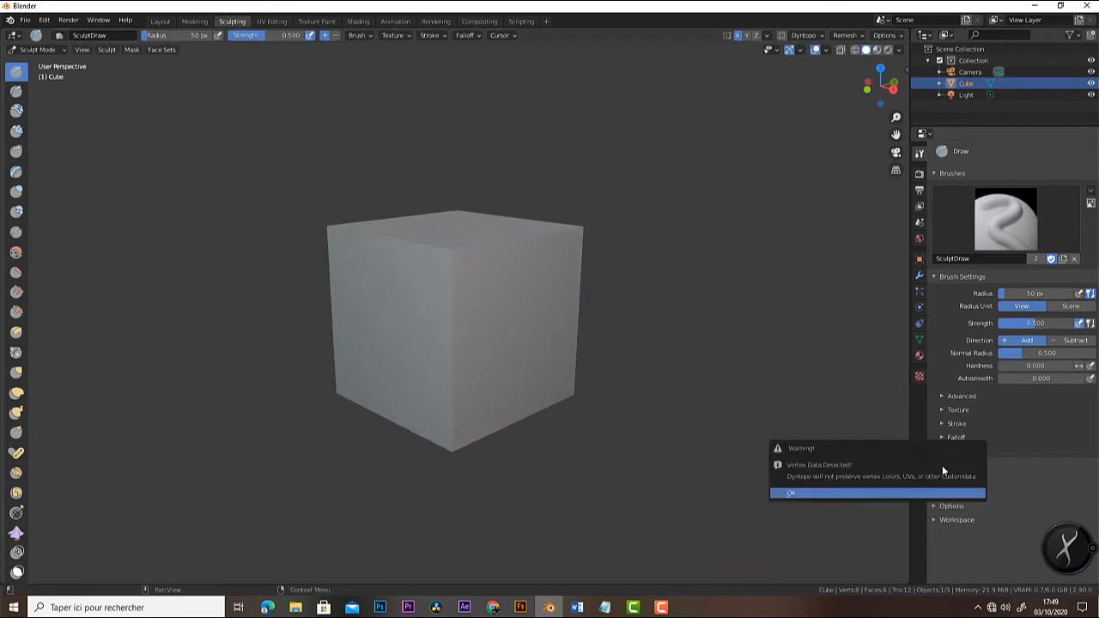
left_click(831, 492)
- Sculpt irregular ridges over several faces of the cube with the Draw brush at 50 px radius and 0.500 strength
mouse_move(508, 273)
left_mouse_down()
mouse_move(404, 352)
mouse_move(412, 258)
mouse_move(399, 321)
mouse_move(391, 314)
left_mouse_up()
mouse_move(436, 302)
middle_mouse_down()
mouse_move(416, 308)
mouse_move(407, 361)
middle_mouse_up()
mouse_move(405, 338)
left_mouse_down()
mouse_move(456, 250)
mouse_move(447, 297)
mouse_move(525, 289)
mouse_move(484, 300)
mouse_move(380, 278)
mouse_move(464, 331)
left_mouse_up()
middle_click_drag(465, 332, 442, 265)
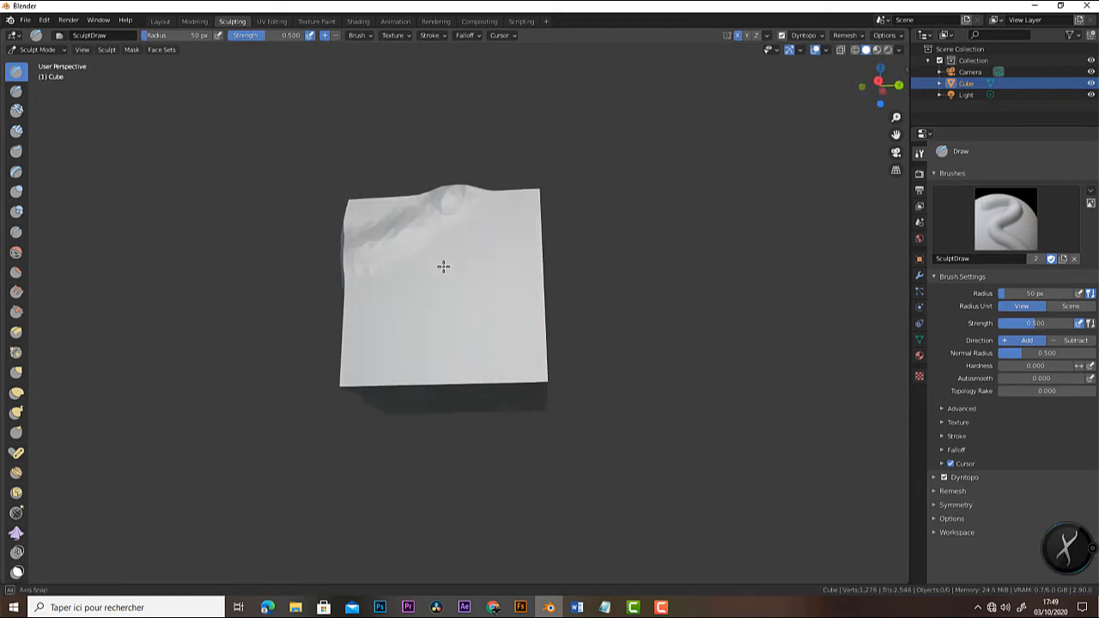
mouse_move(422, 300)
left_mouse_down()
mouse_move(412, 344)
mouse_move(378, 367)
mouse_move(425, 367)
left_mouse_up()
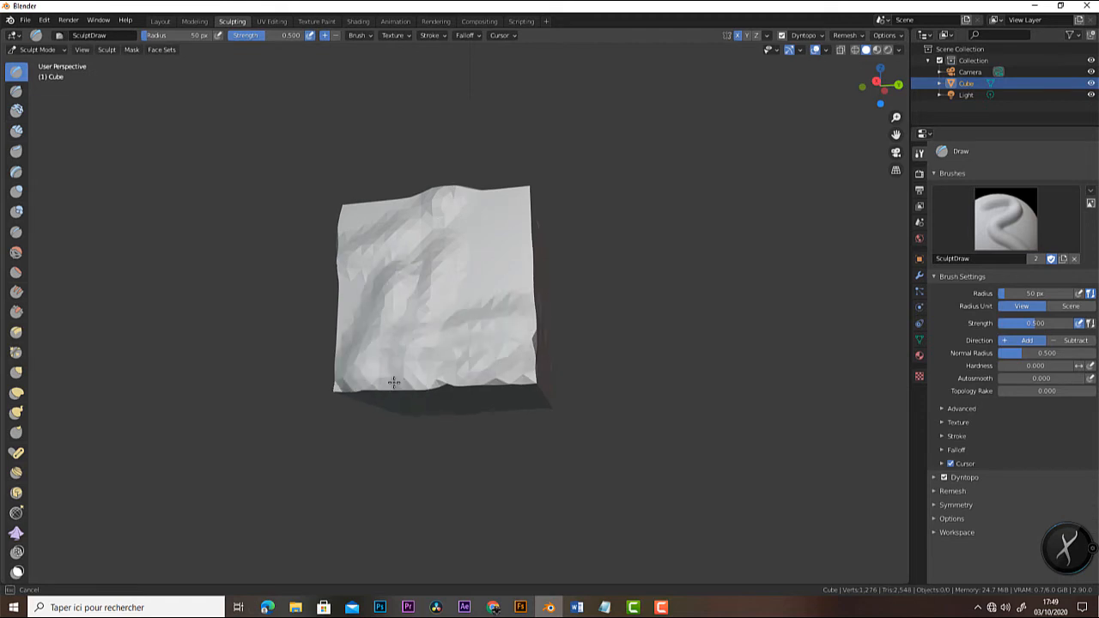
mouse_move(400, 351)
middle_mouse_down()
mouse_move(494, 366)
mouse_move(532, 388)
middle_mouse_up()
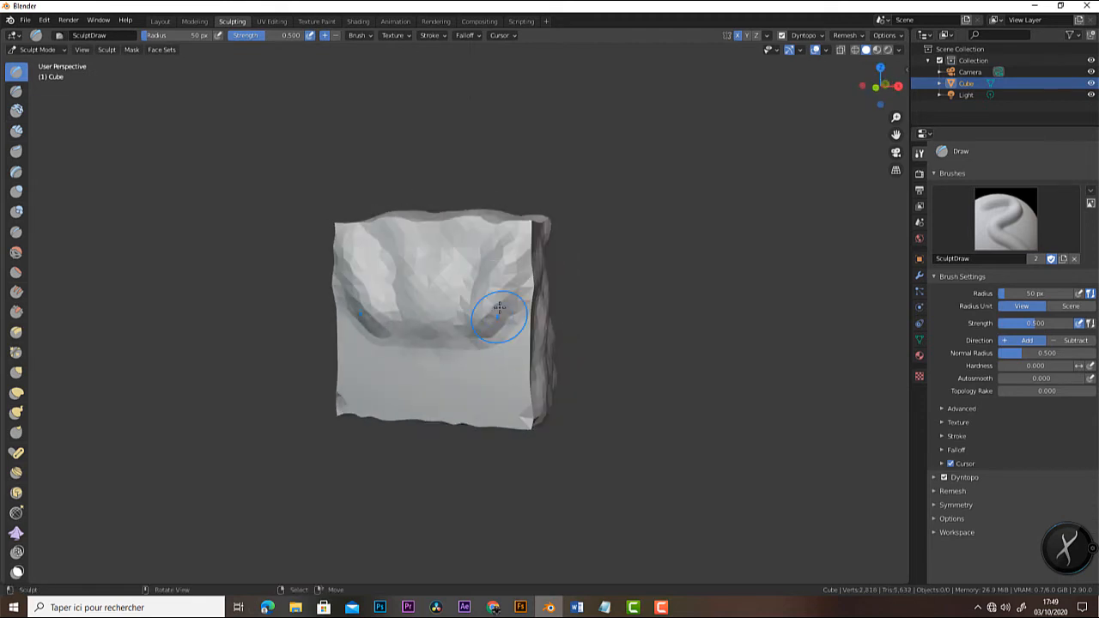
mouse_move(500, 309)
left_mouse_down()
mouse_move(412, 382)
mouse_move(346, 265)
mouse_move(416, 300)
mouse_move(510, 228)
left_mouse_up()
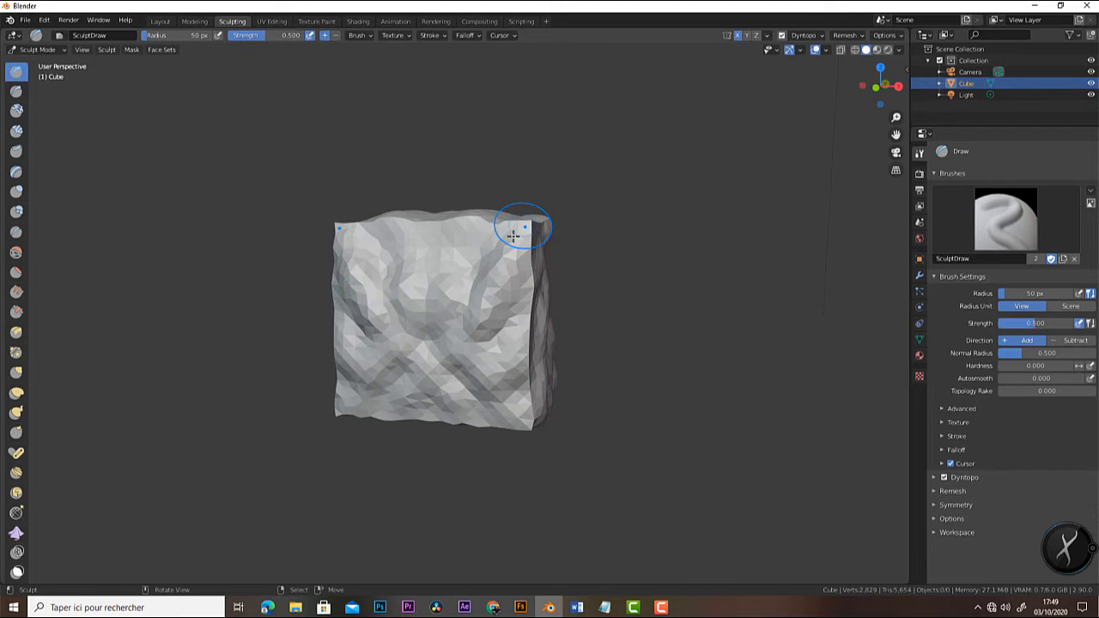
- Compare the sculpted cube across the UV Editing, Modeling and Sculpting workspaces
left_click(271, 20)
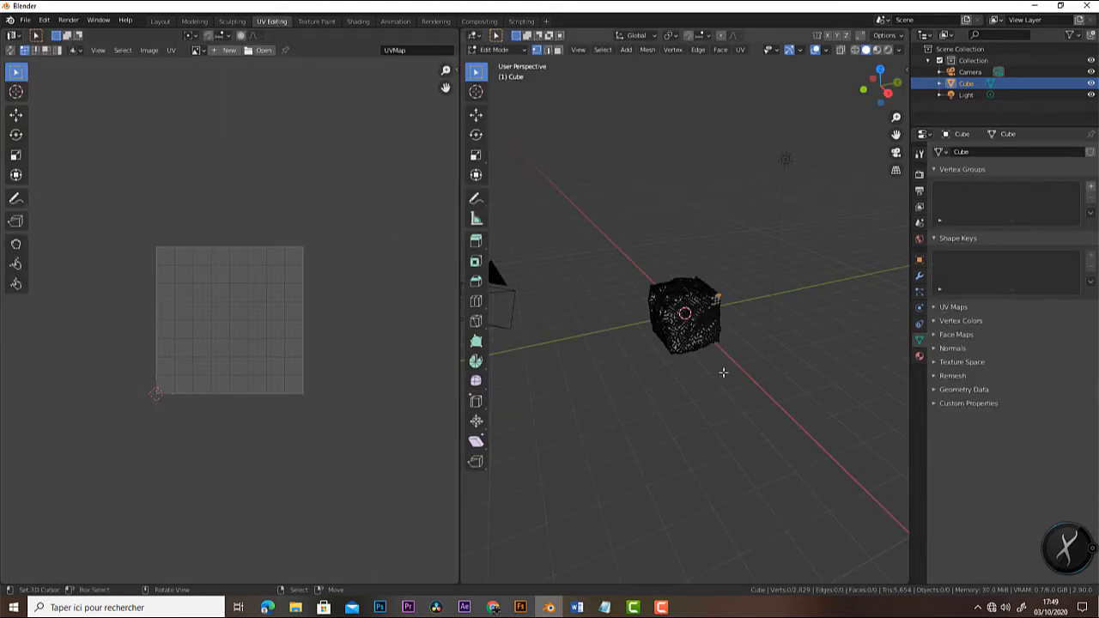
scroll(698, 325, "up", 4)
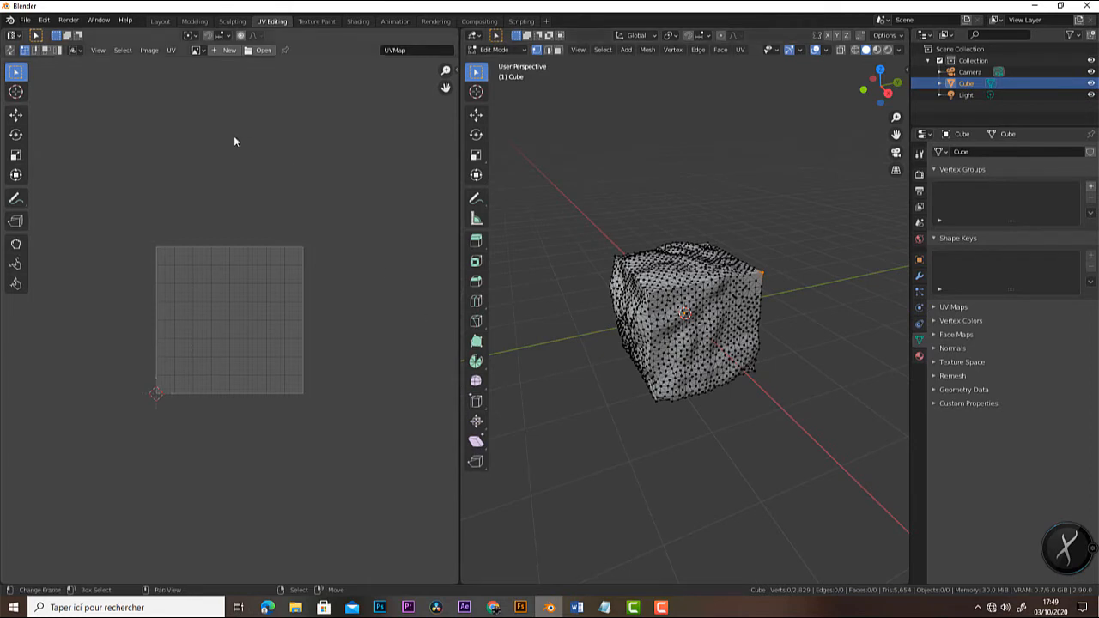
left_click(195, 21)
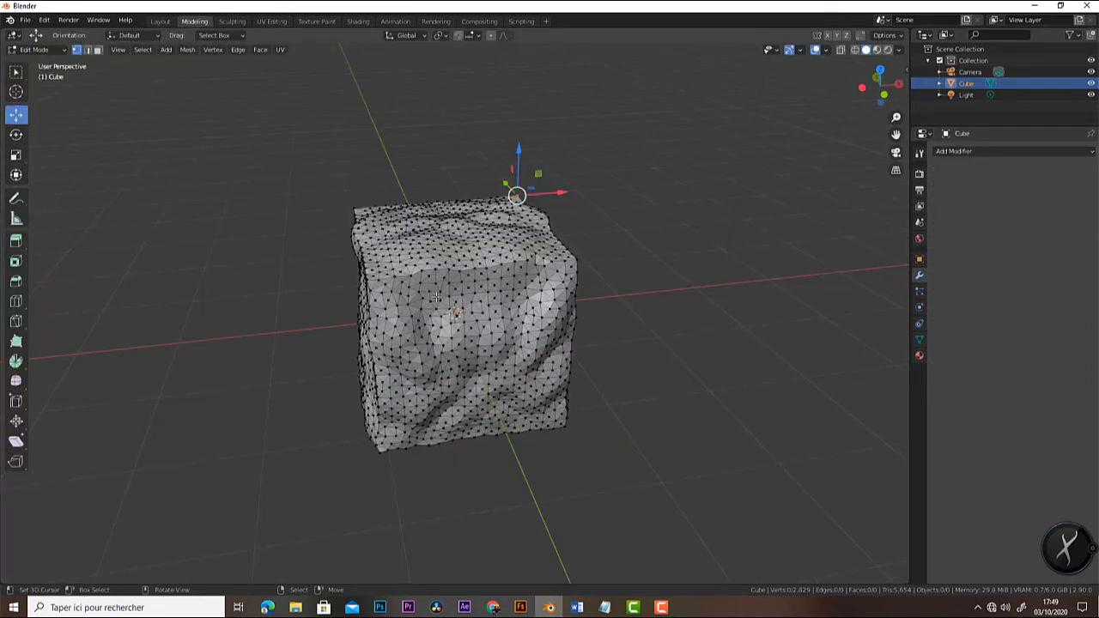
left_click(230, 21)
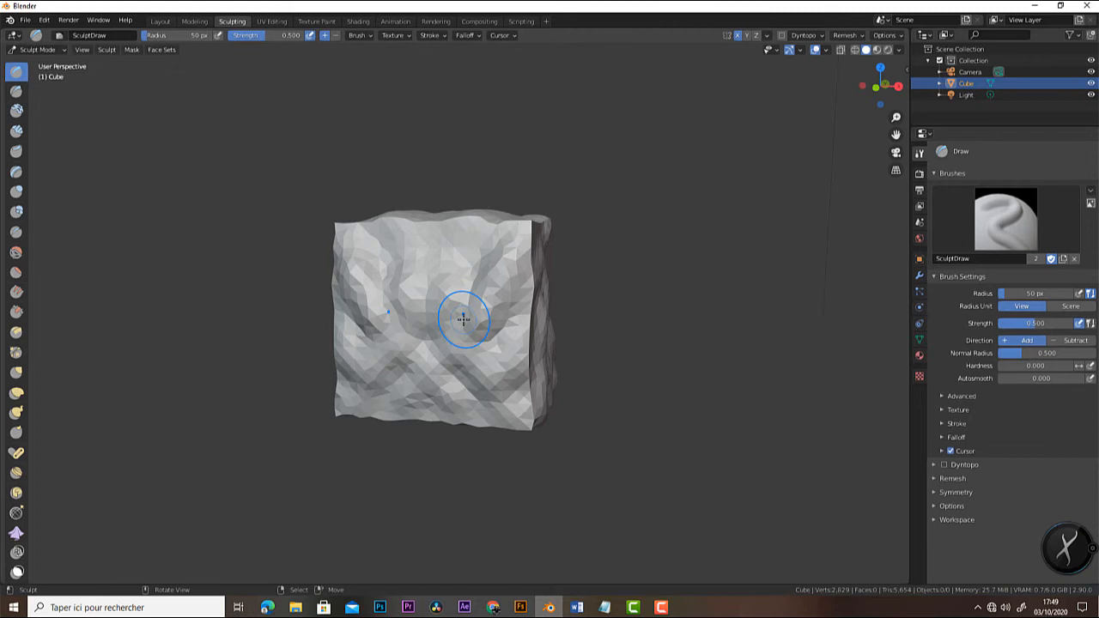
- Return to the UV Editing workspace and examine the sculpted cube's mesh beside the UV grid from several angles
left_click(271, 21)
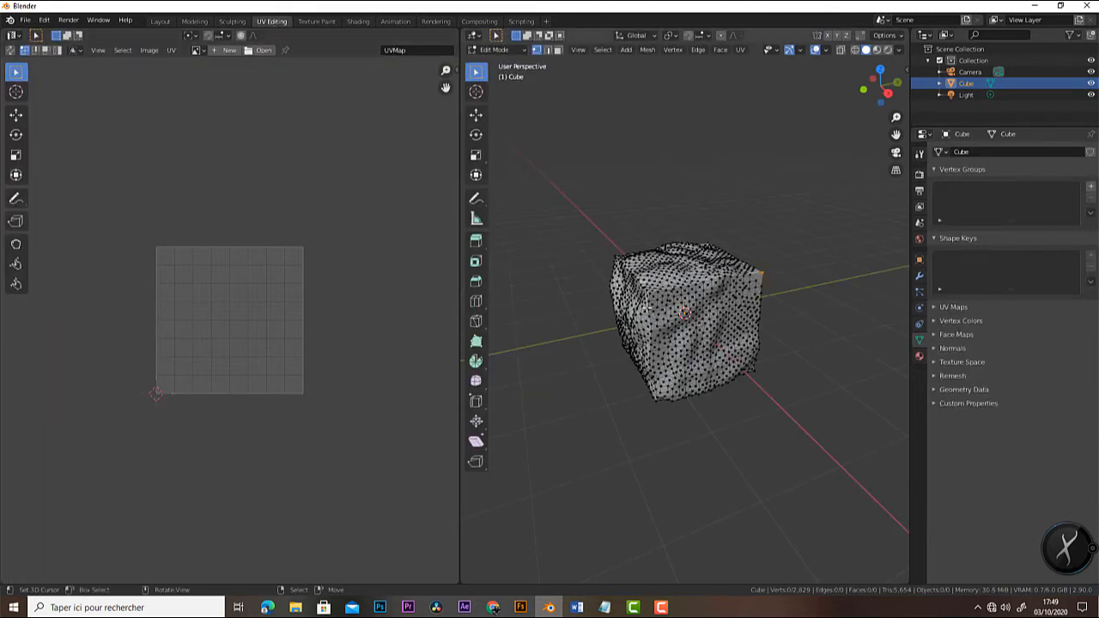
scroll(726, 299, "up", 2)
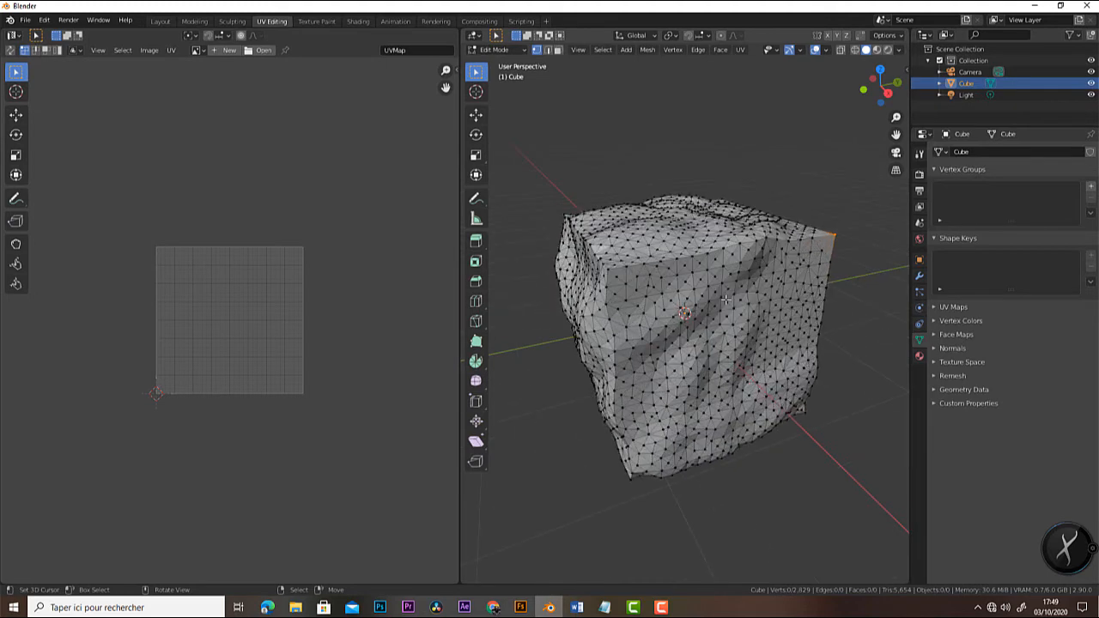
middle_click_drag(724, 303, 715, 325)
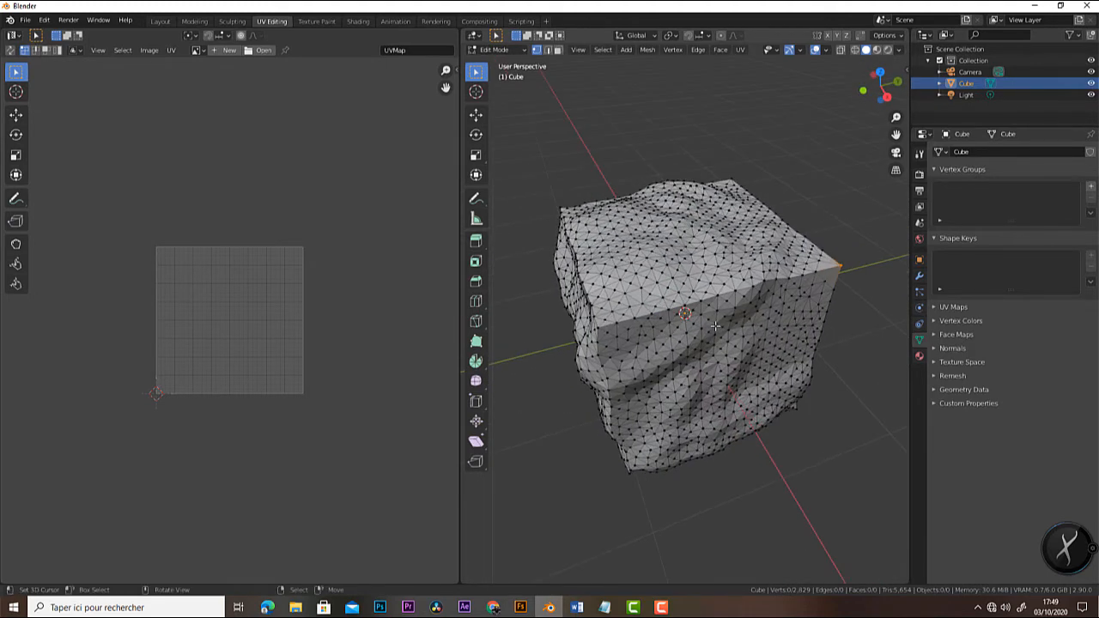
middle_click_drag(721, 269, 746, 294)
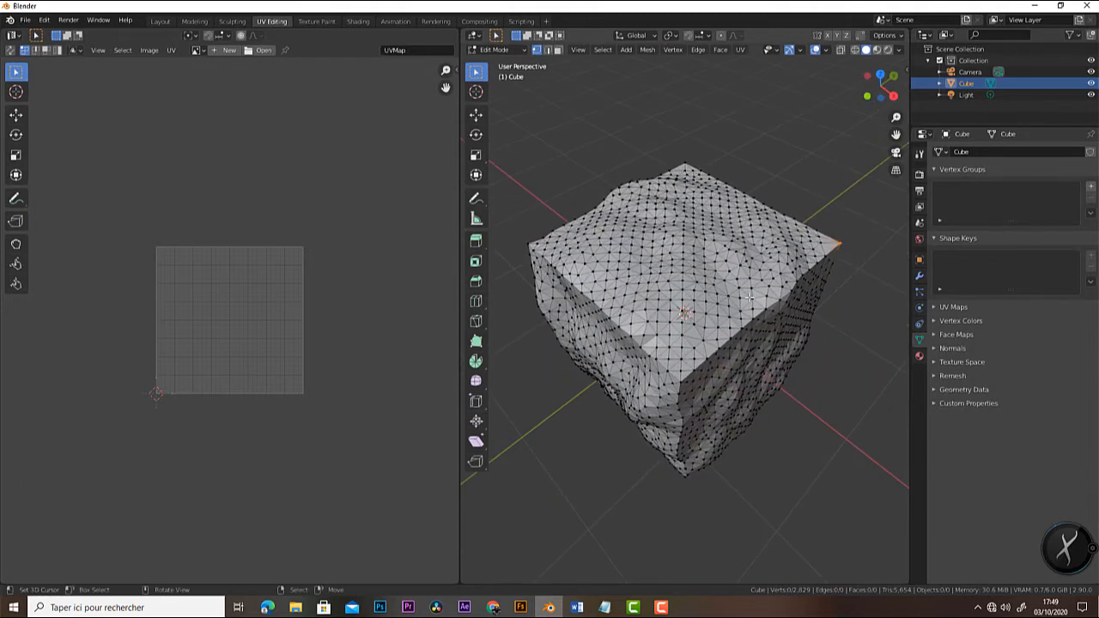
scroll(750, 297, "down", 4)
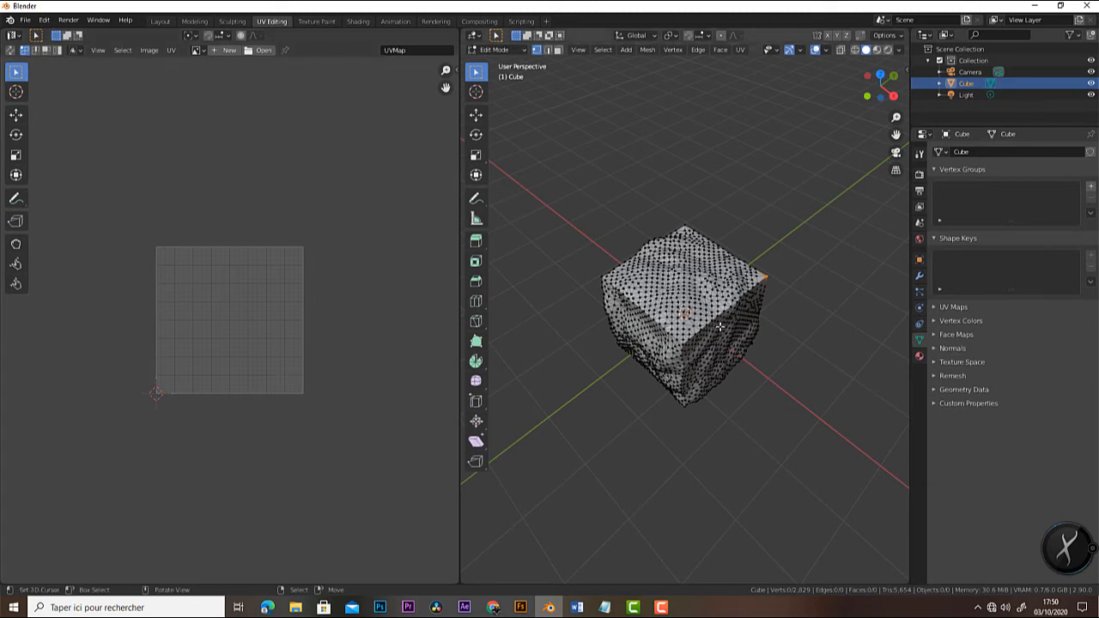
middle_click_drag(740, 354, 681, 315)
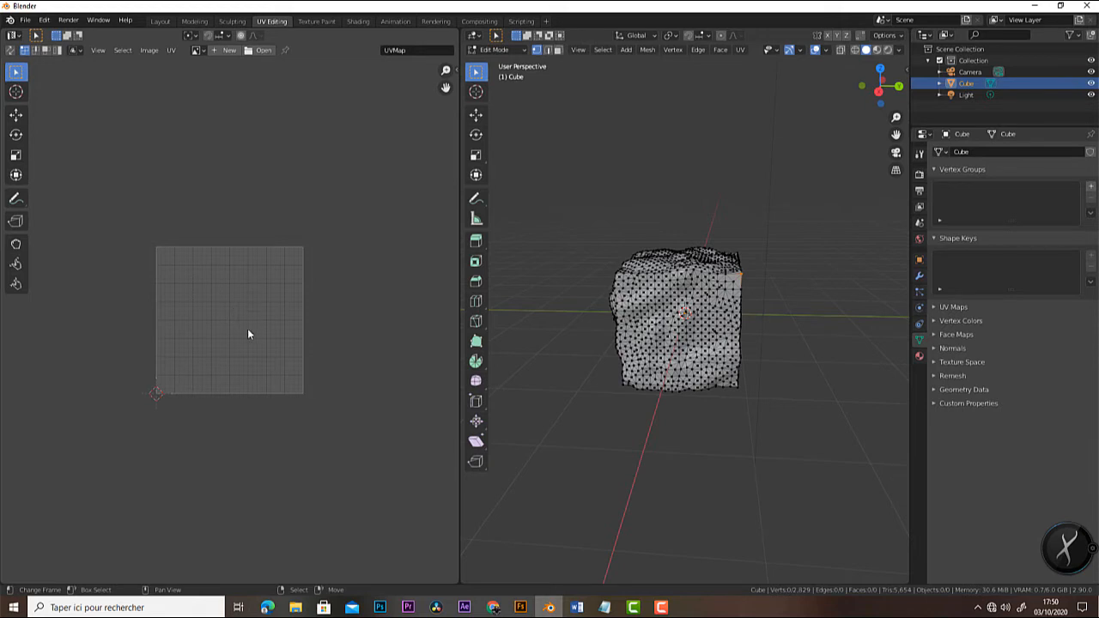
- Open the Texture Paint workspace and try a white brush dab on the cube's front face
left_click(316, 20)
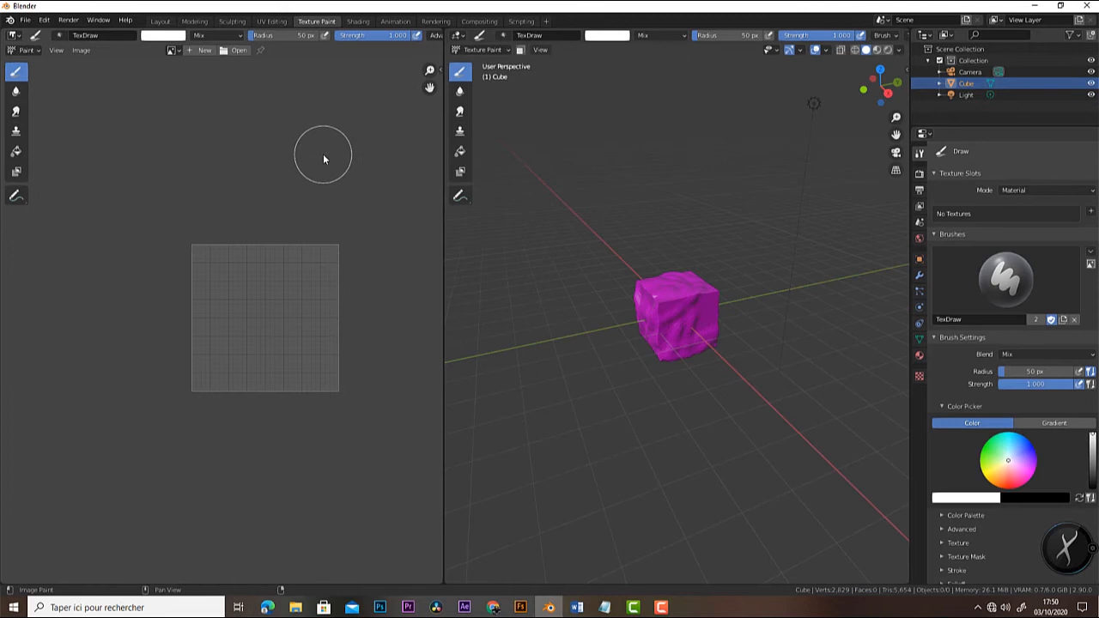
scroll(691, 348, "up", 6)
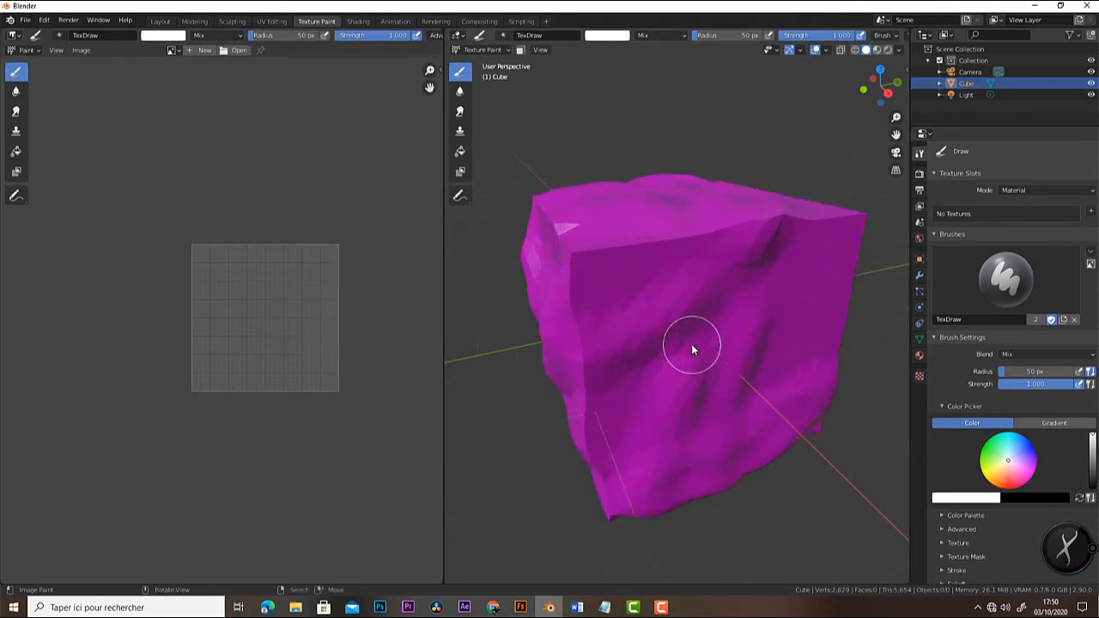
scroll(691, 343, "down", 3)
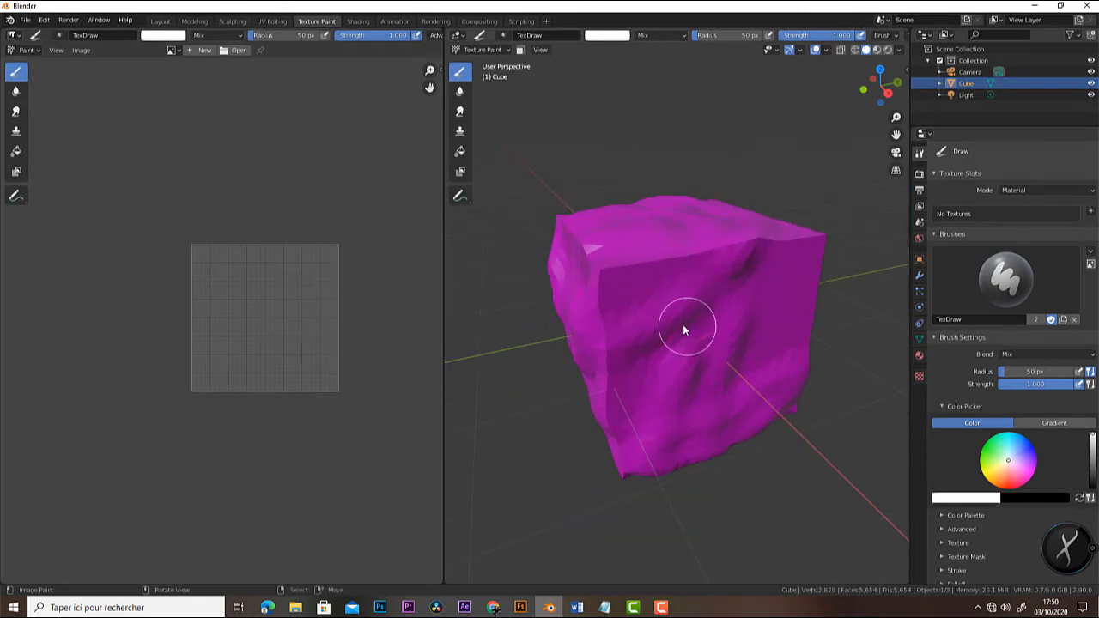
left_click(700, 347)
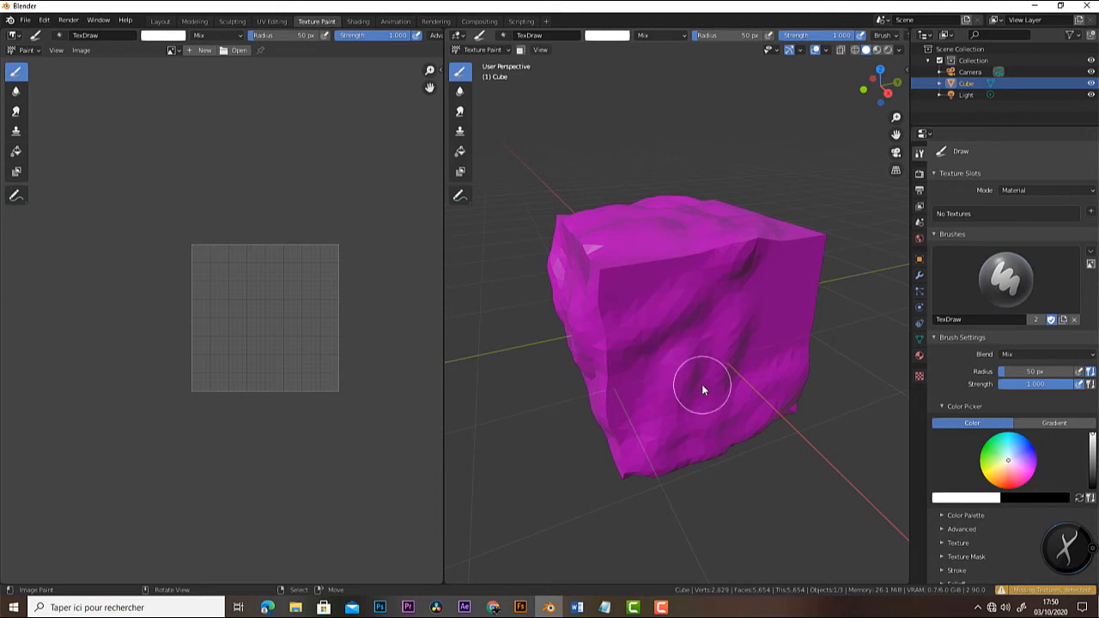
mouse_move(739, 336)
middle_mouse_down()
mouse_move(718, 353)
mouse_move(696, 332)
middle_mouse_up()
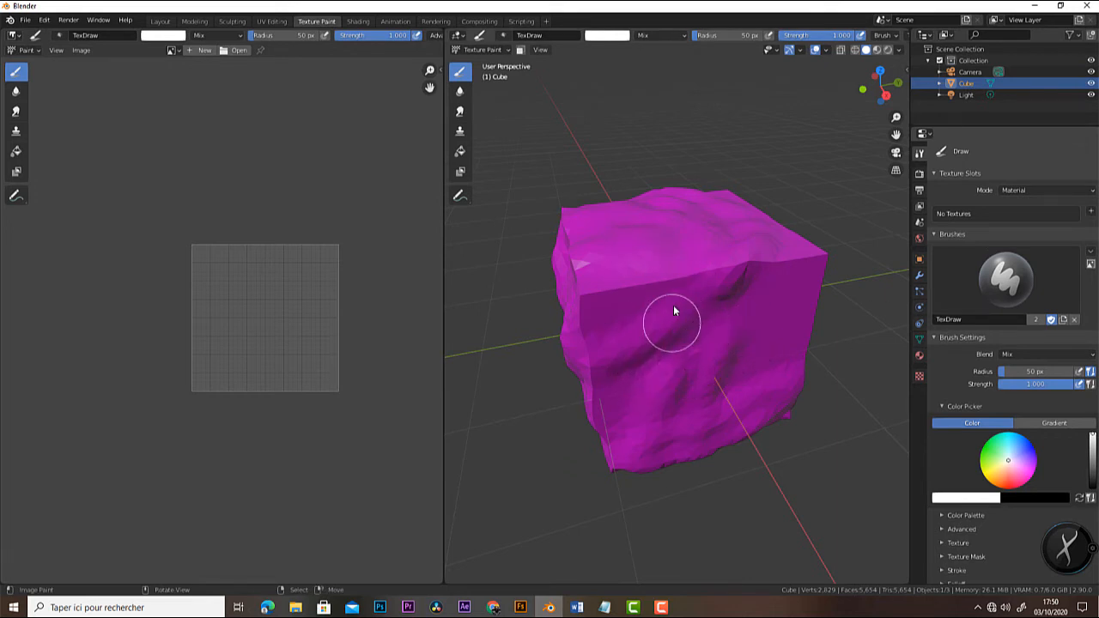
- Open the Shading workspace and examine the cube's material preview near and far above its node setup
left_click(355, 20)
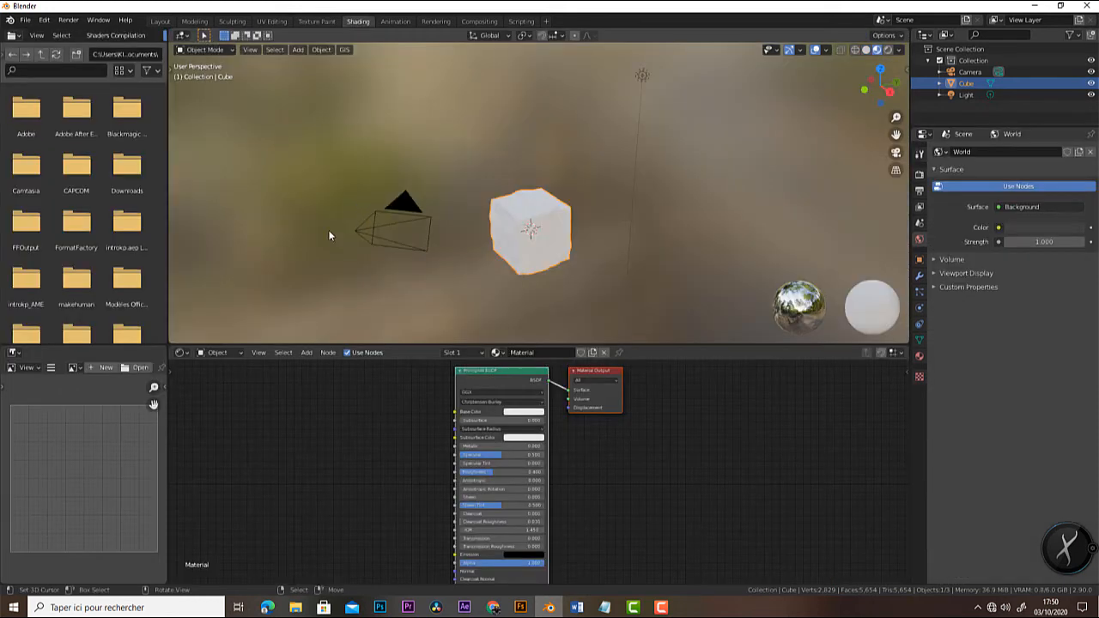
scroll(557, 239, "down", 3)
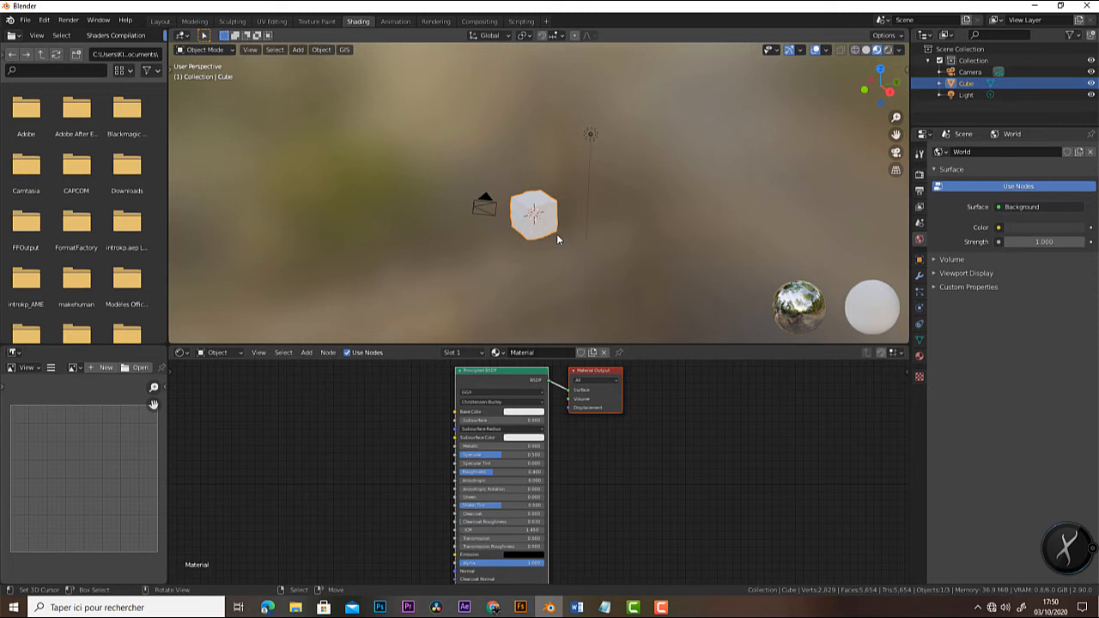
scroll(556, 233, "up", 5)
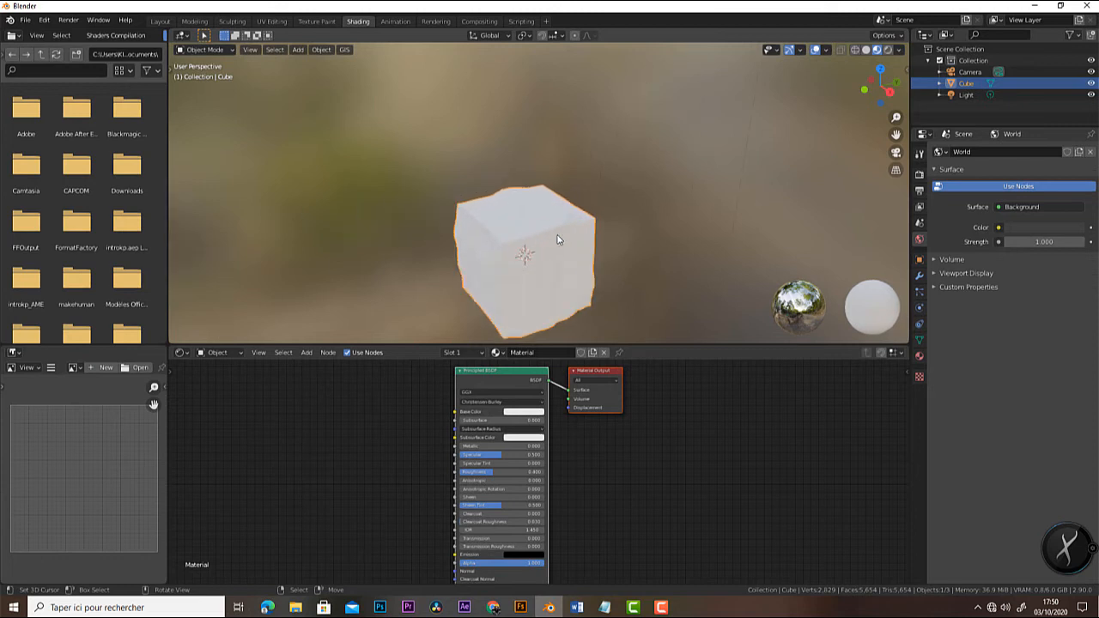
scroll(557, 239, "down", 4)
scroll(556, 241, "down", 2)
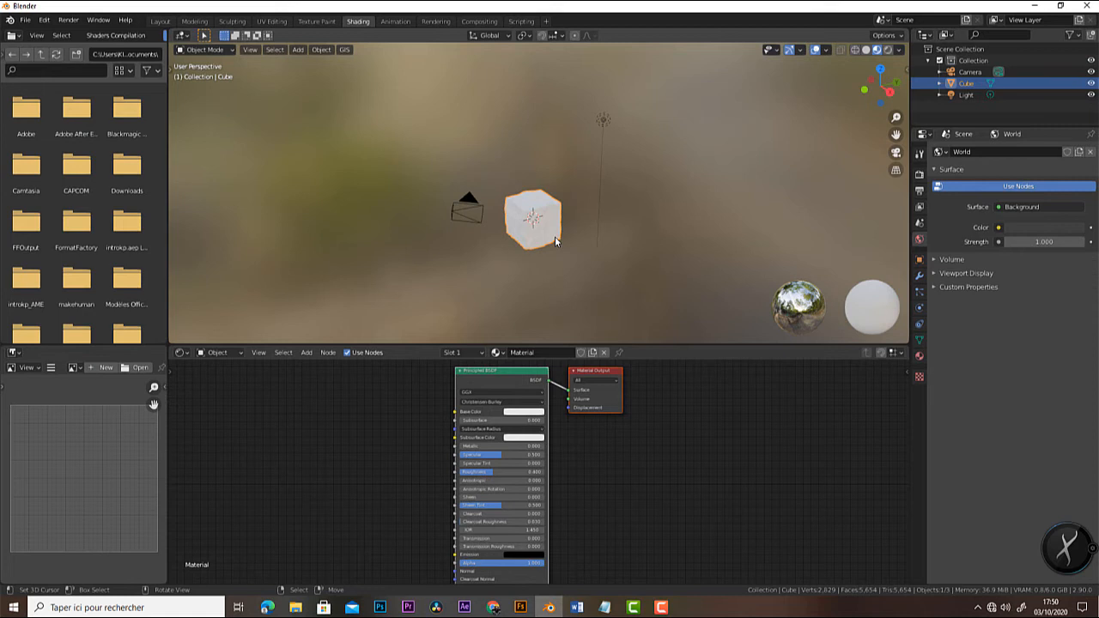
- Switch to the Animation workspace, show the main viewport's tool shelf and activate the Move tool for the cube
left_click(395, 21)
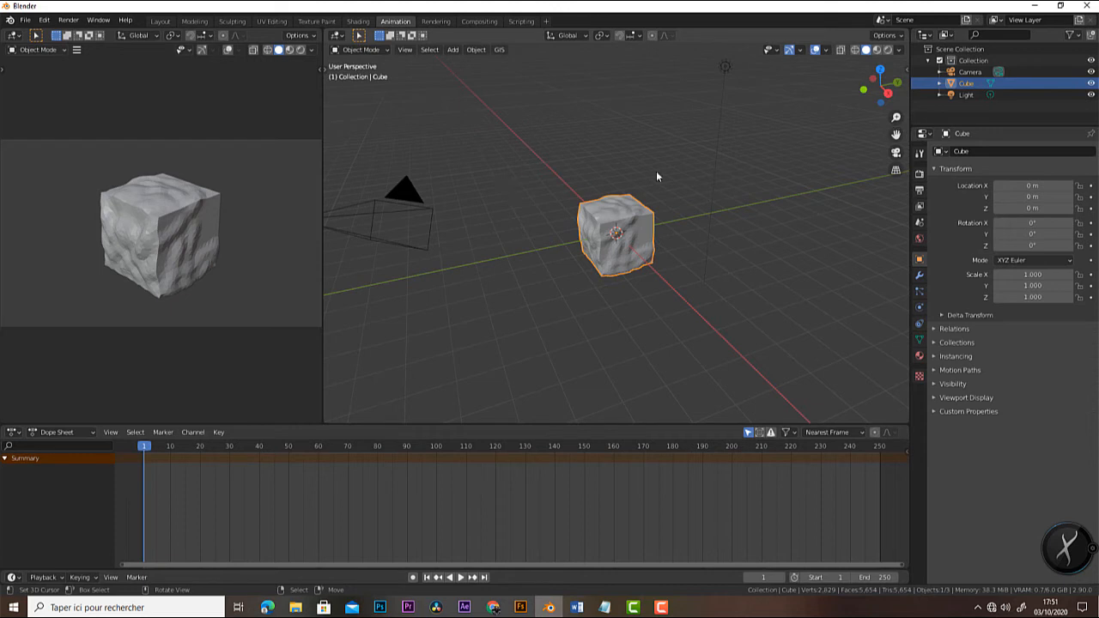
key("t")
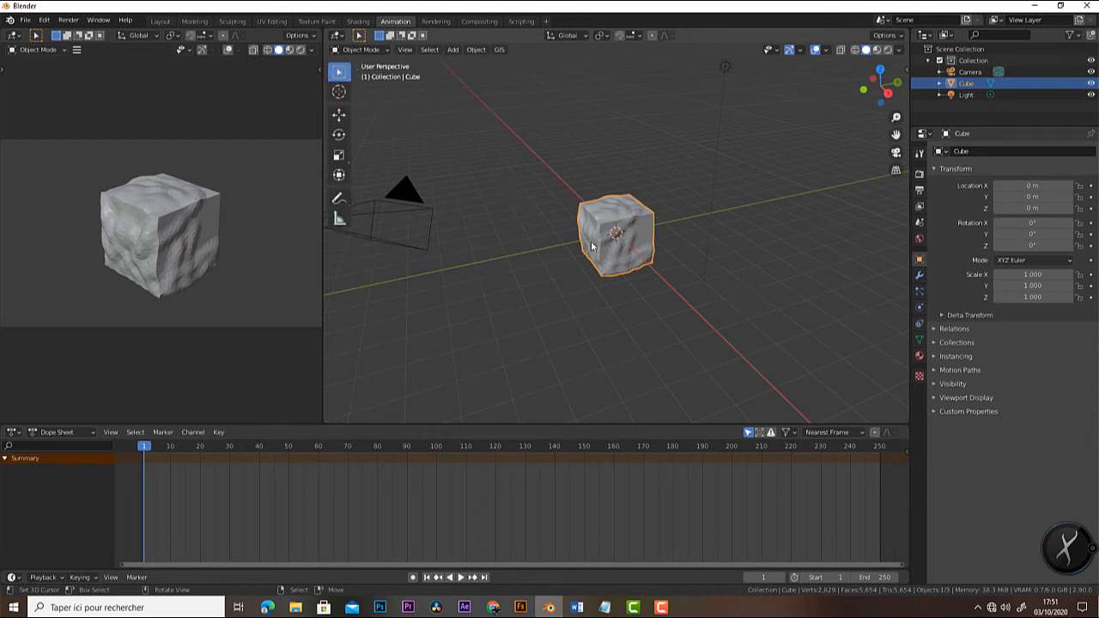
left_click(338, 114)
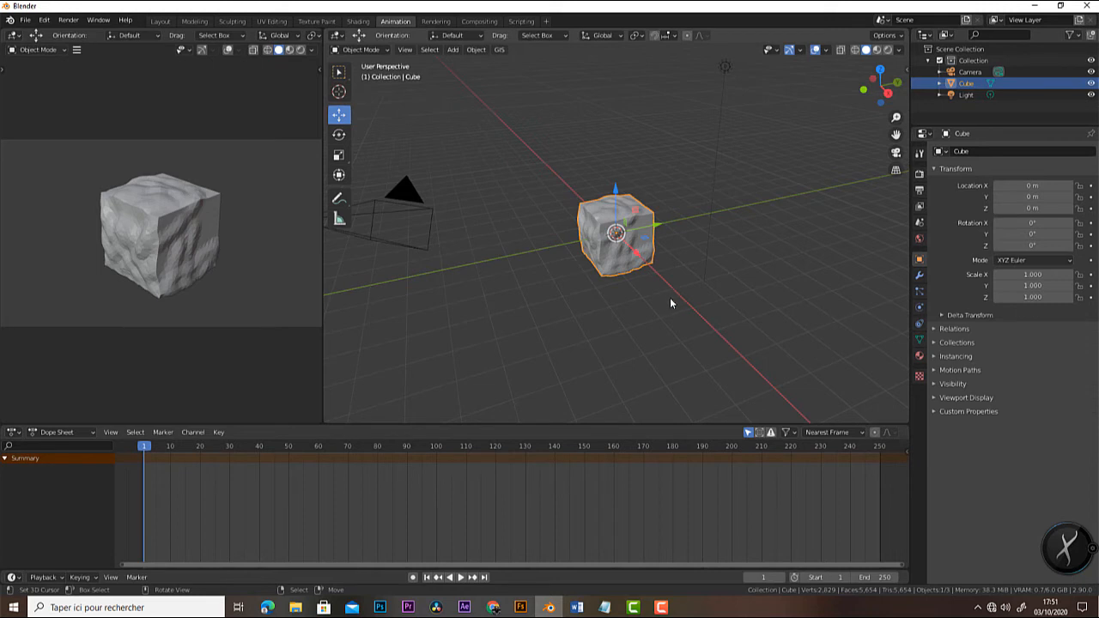
middle_click_drag(671, 303, 555, 207)
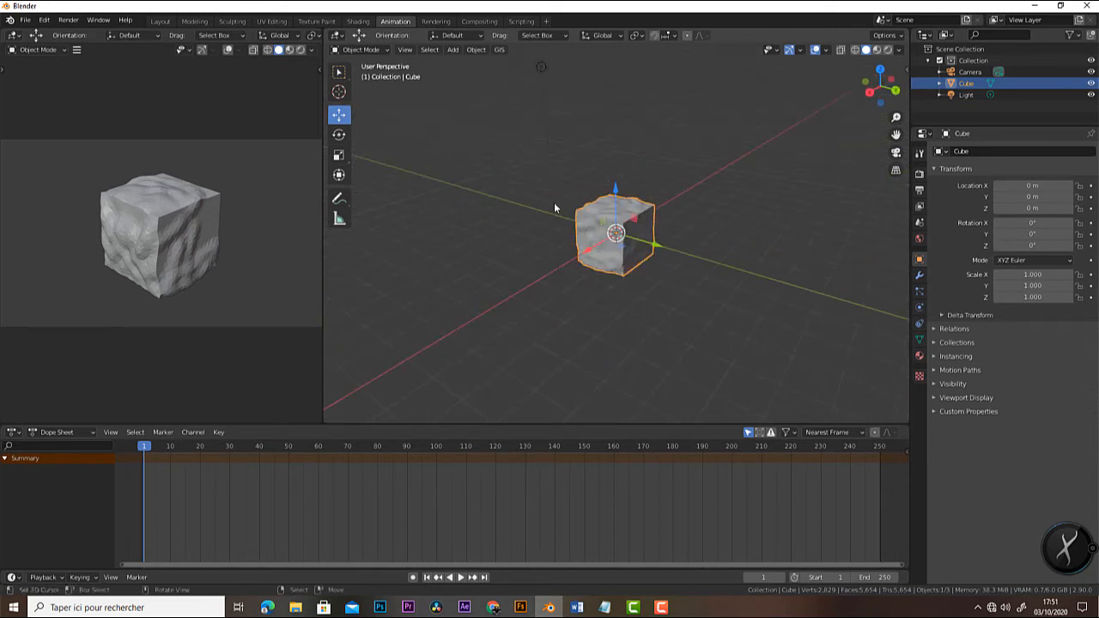
- Keyframe the cube's location at frame 1, and again at frame 68 with the cube moved about 9.43 m along X
key("i")
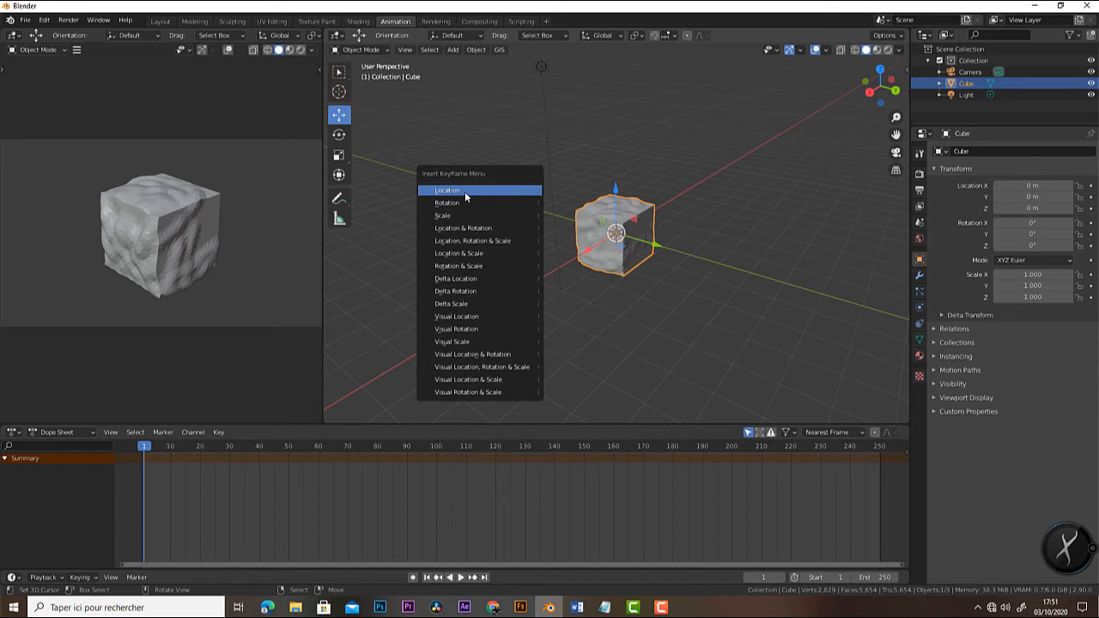
left_click(465, 192)
left_click_drag(145, 451, 343, 449)
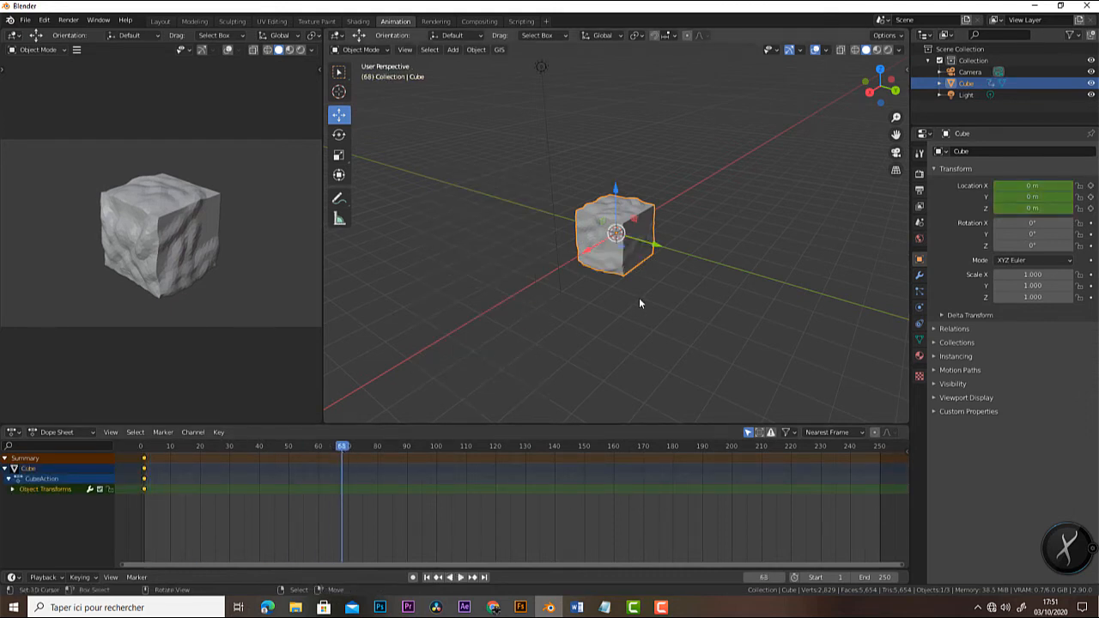
middle_click_drag(639, 297, 561, 271)
left_click_drag(567, 240, 389, 244)
key("i")
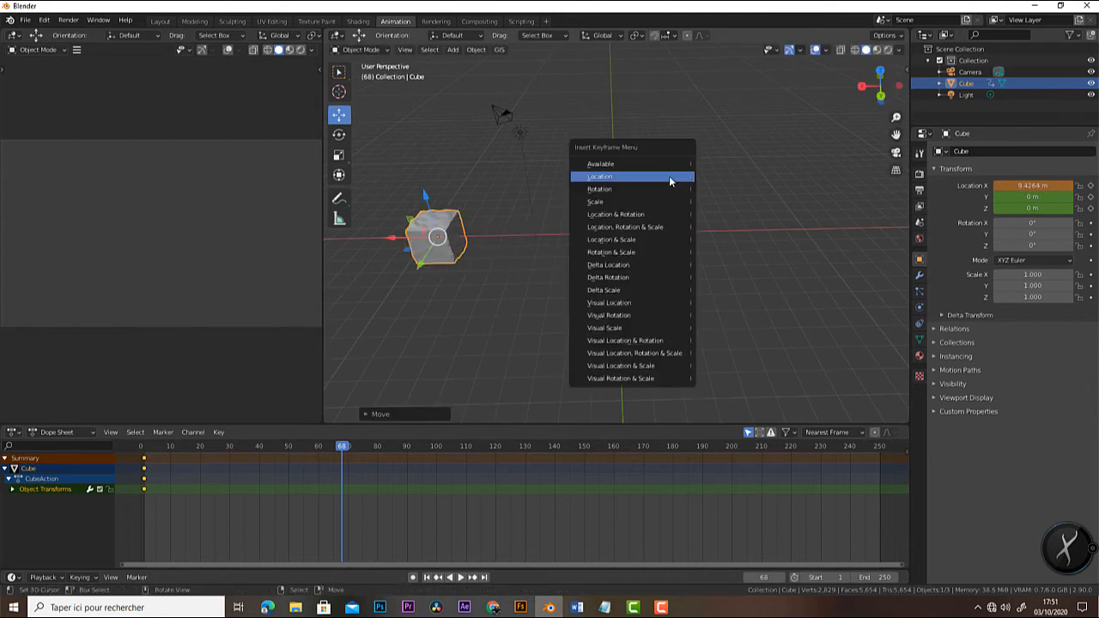
left_click(669, 177)
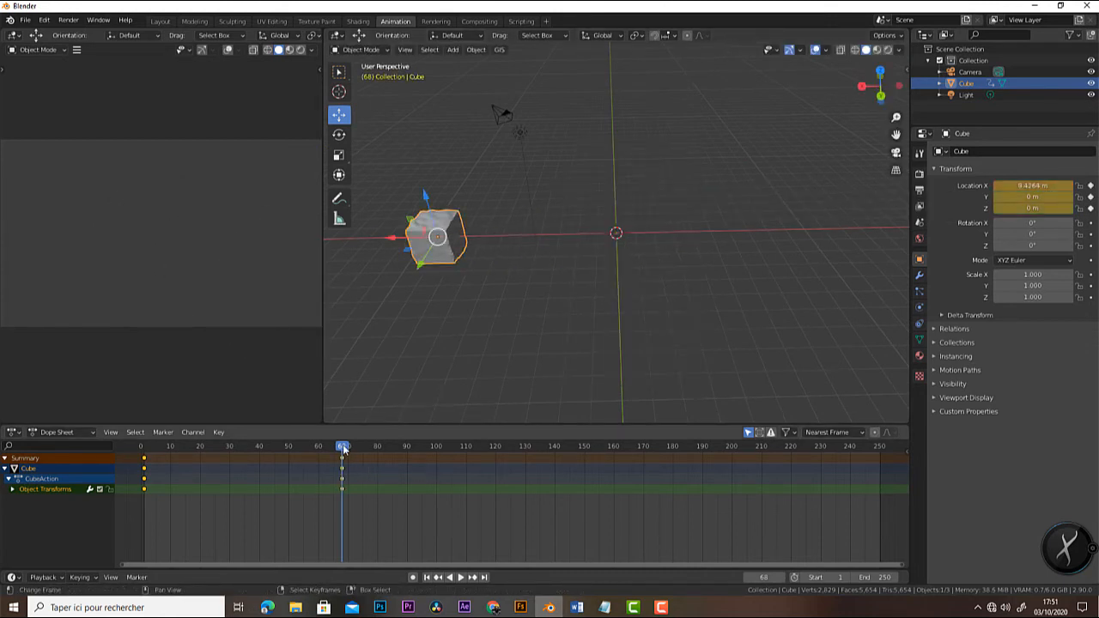
- Play the cube's movement from frame 1 and pause it shortly before the second keyframe
left_click_drag(343, 449, 143, 458)
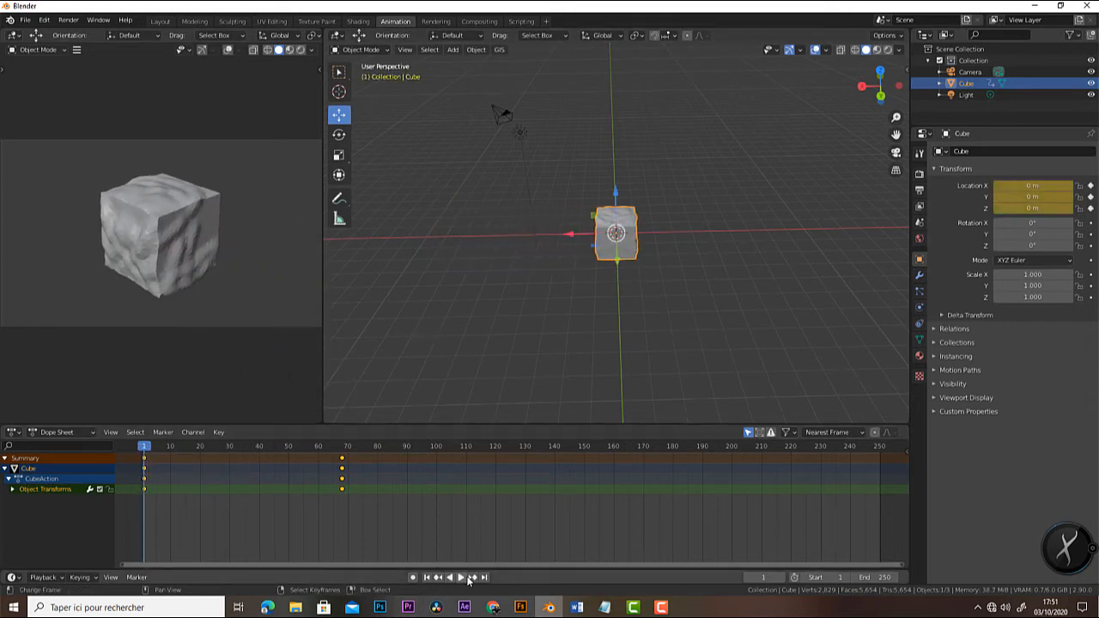
left_click(462, 577)
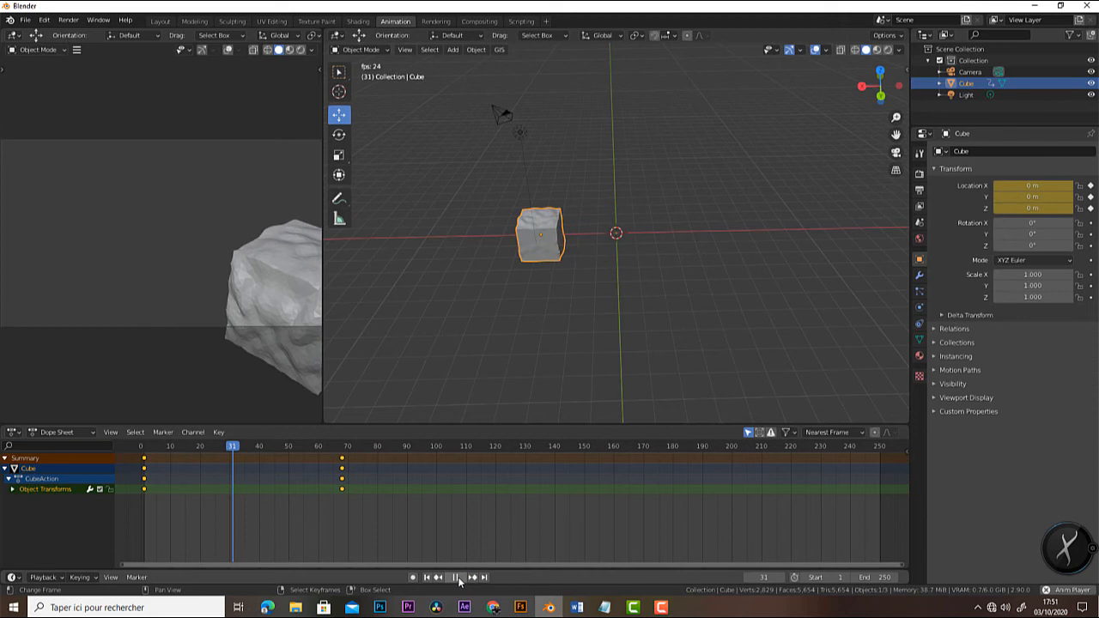
left_click(456, 580)
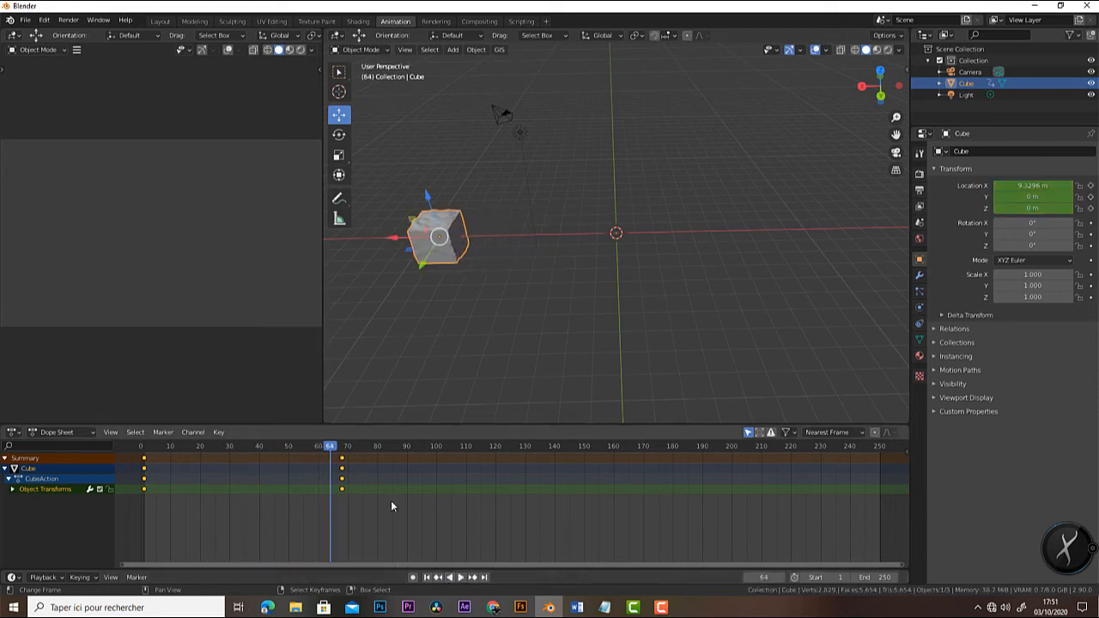
- Open the Rendering workspace, render the current frame and close the render window
left_click(436, 22)
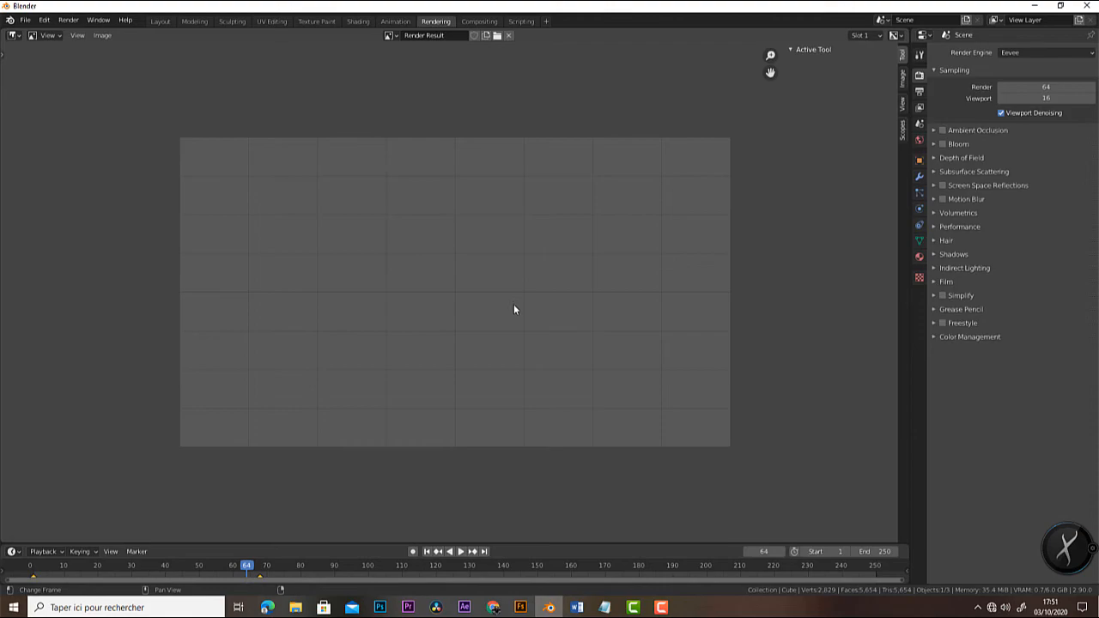
key("F12")
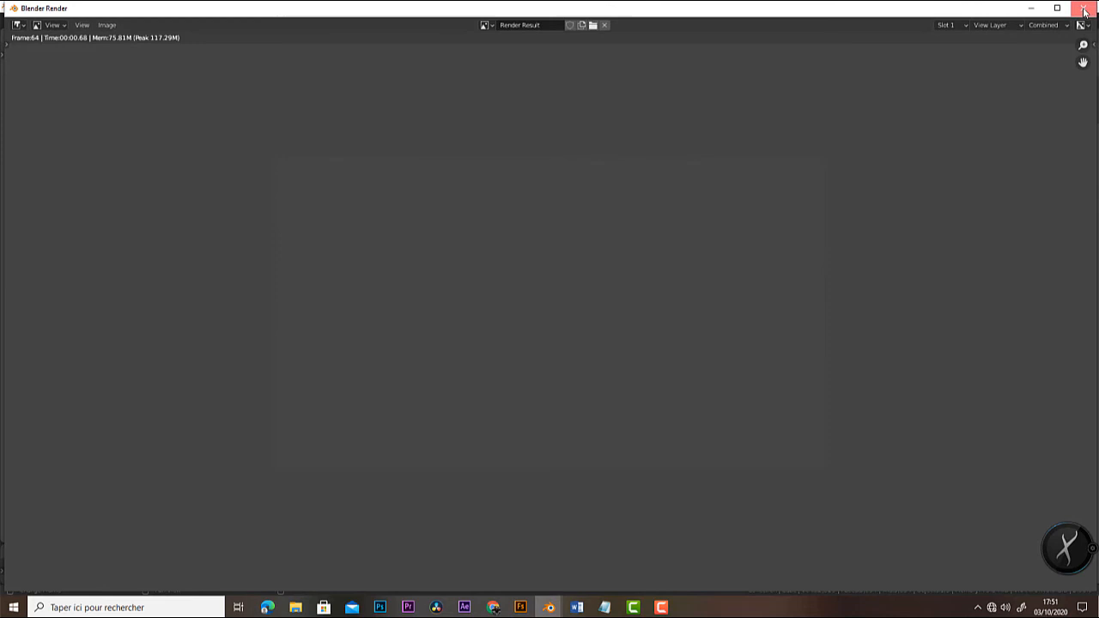
key("Escape")
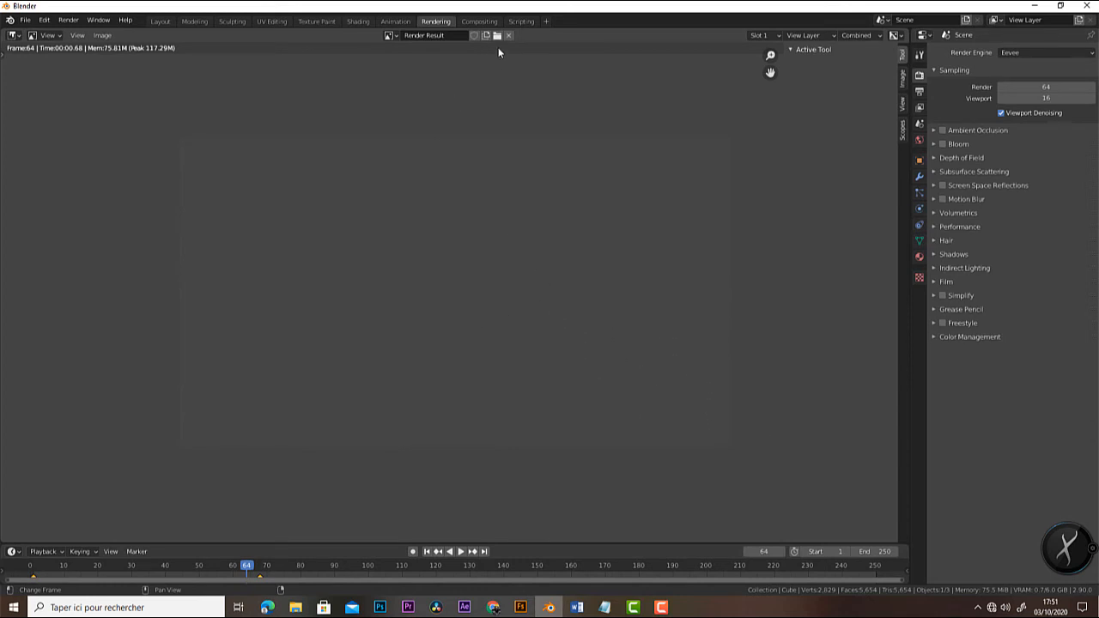
- Examine the Compositing workspace's node area and the Scripting workspace's console and text editor
left_click(482, 21)
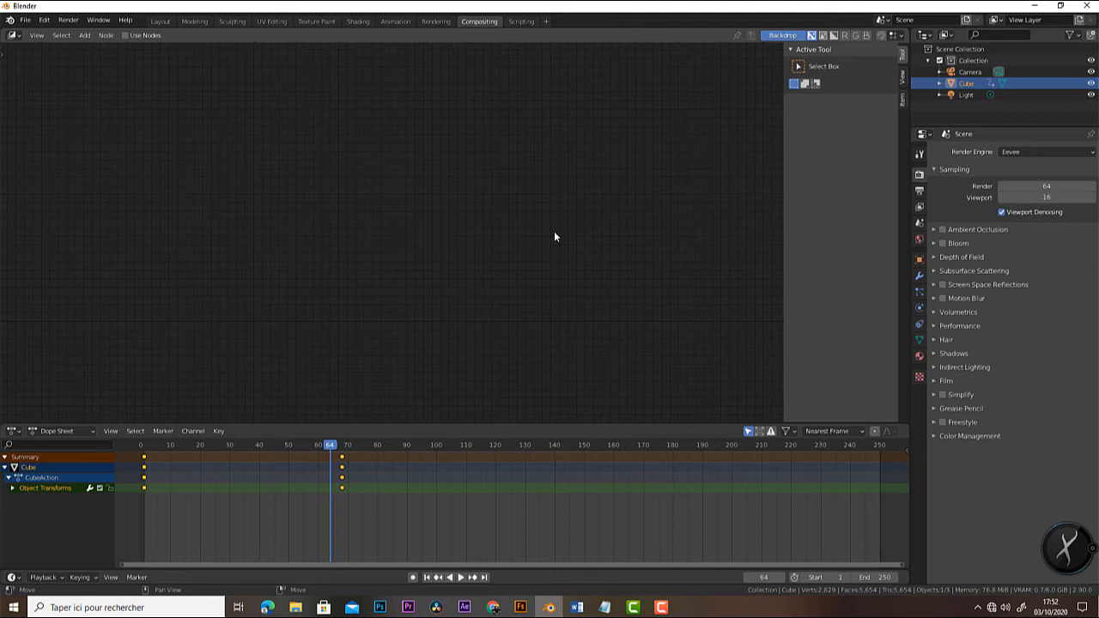
left_click(522, 22)
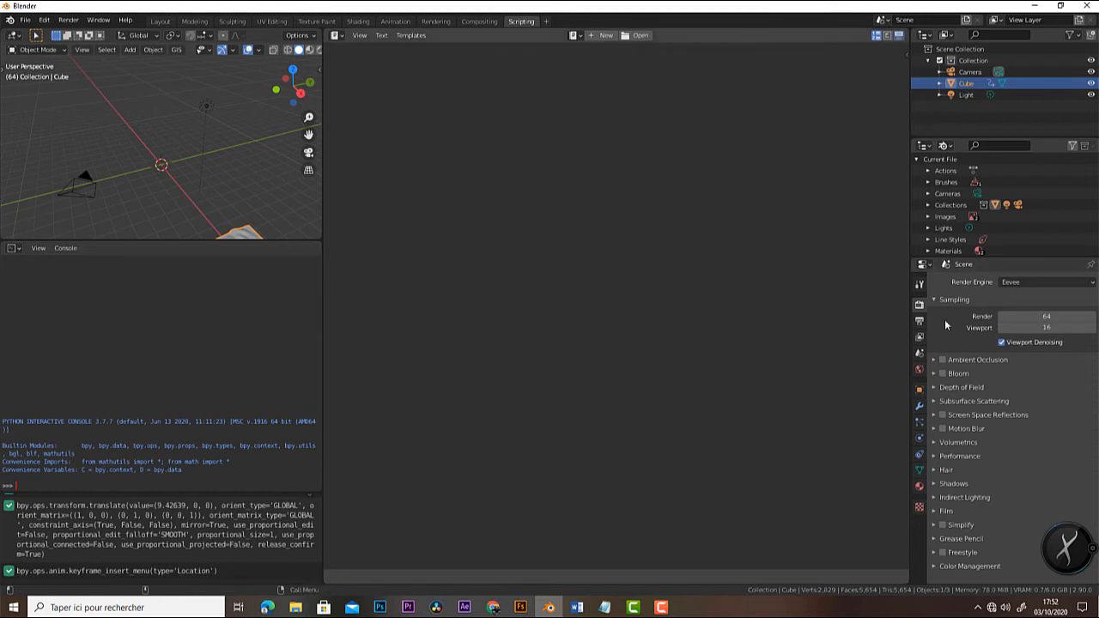
left_click(1065, 549)
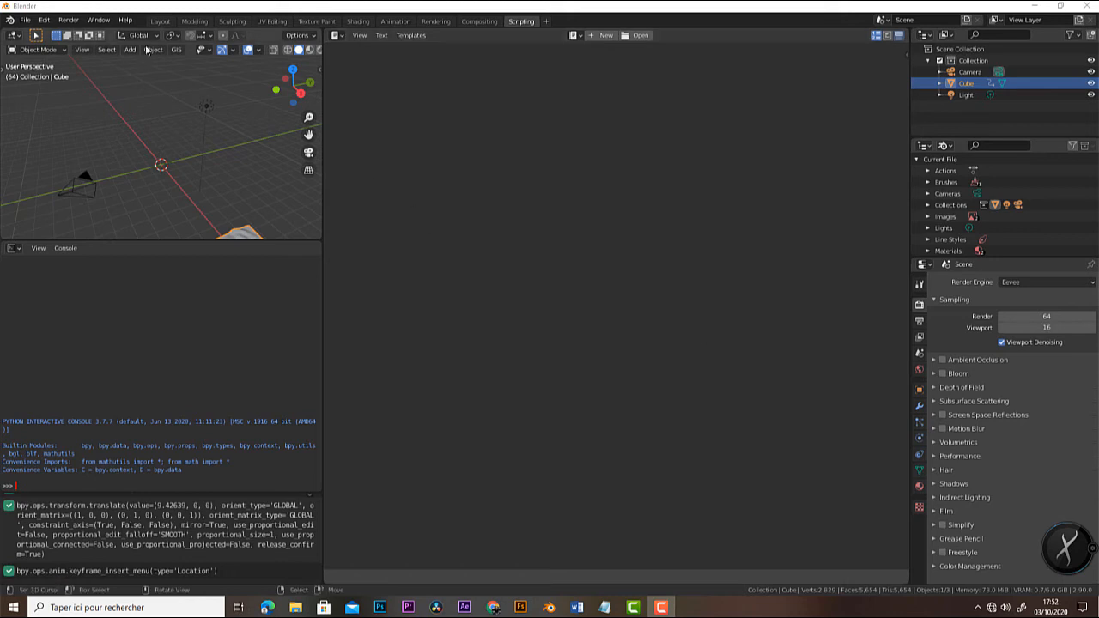
- Return to the customized Layout workspace and duplicate it as a new workspace
left_click(160, 20)
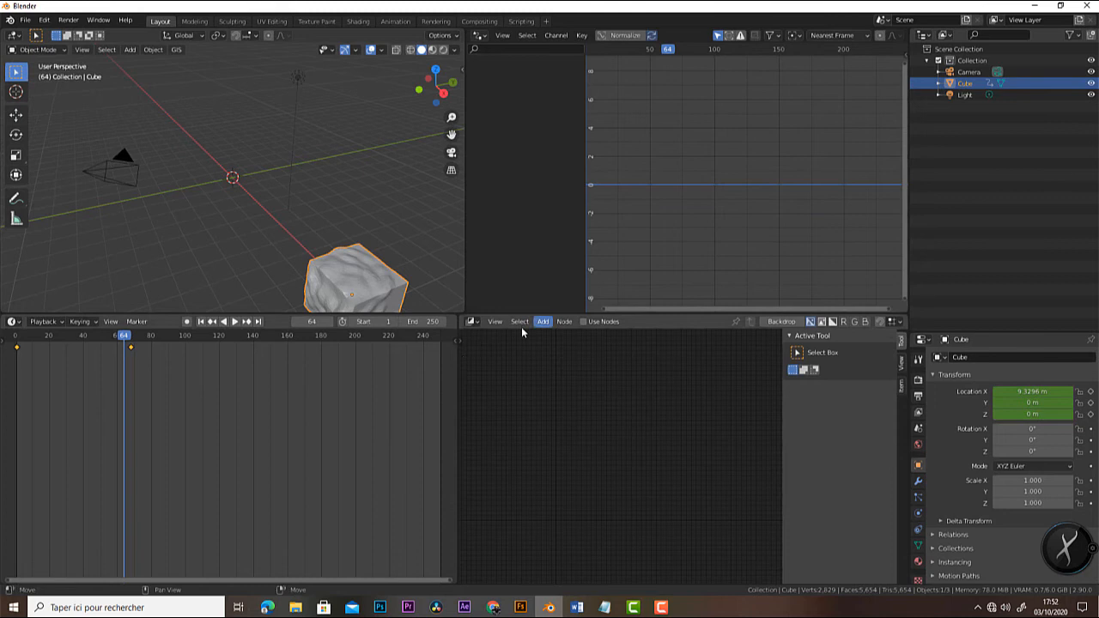
left_click(547, 23)
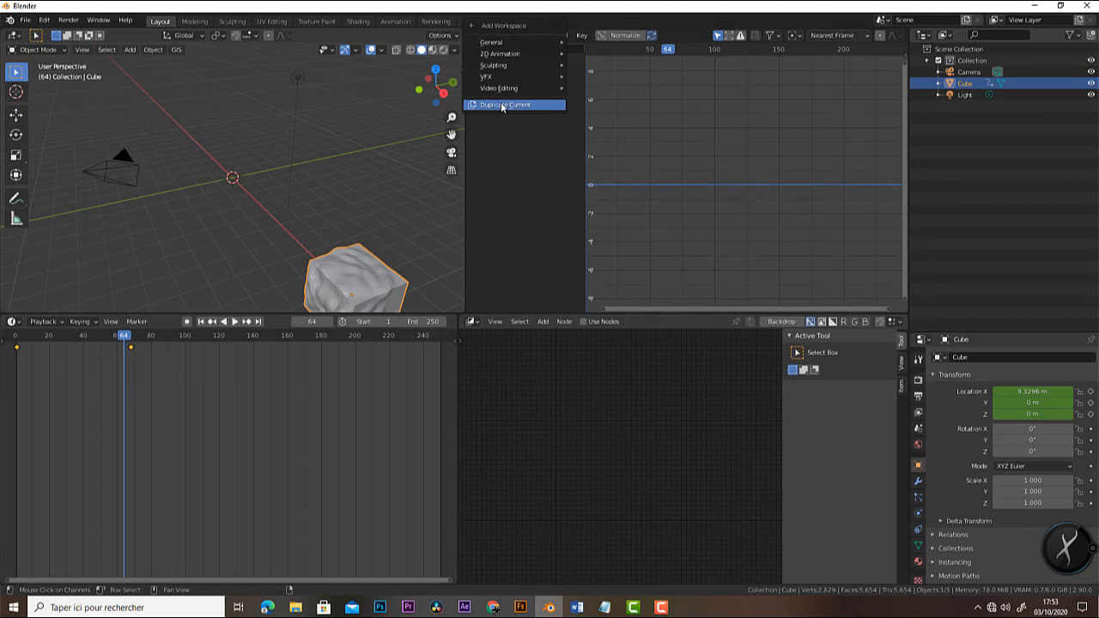
left_click(502, 105)
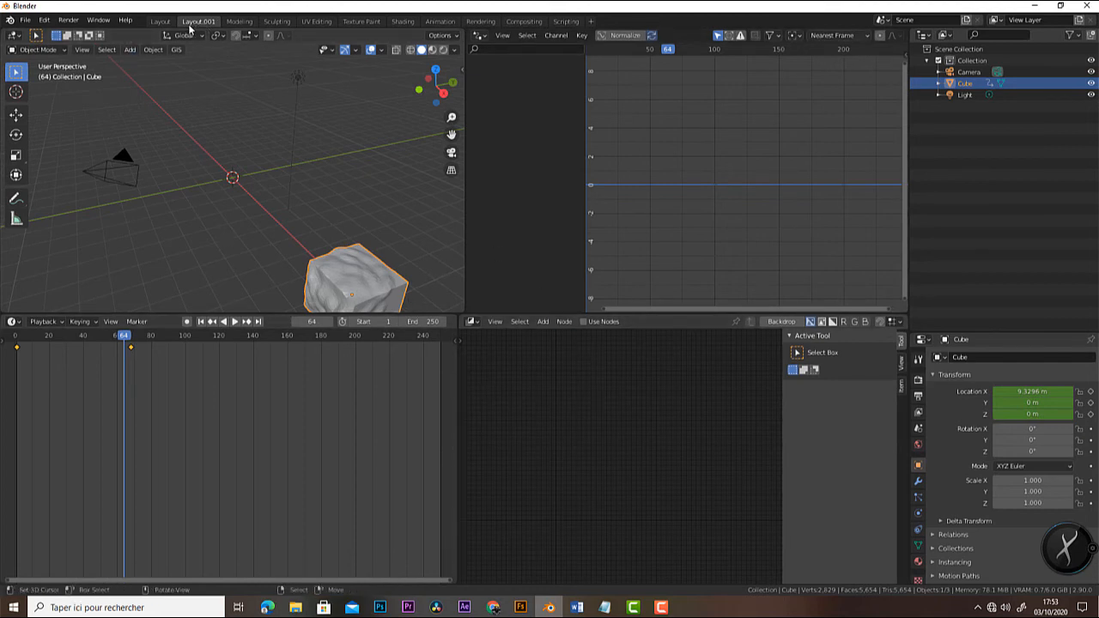
- Rename the duplicated workspace as travail and compare it with the original Layout workspace
left_click(160, 20)
left_click(214, 23)
double_click(202, 19)
type("travail")
key("Return")
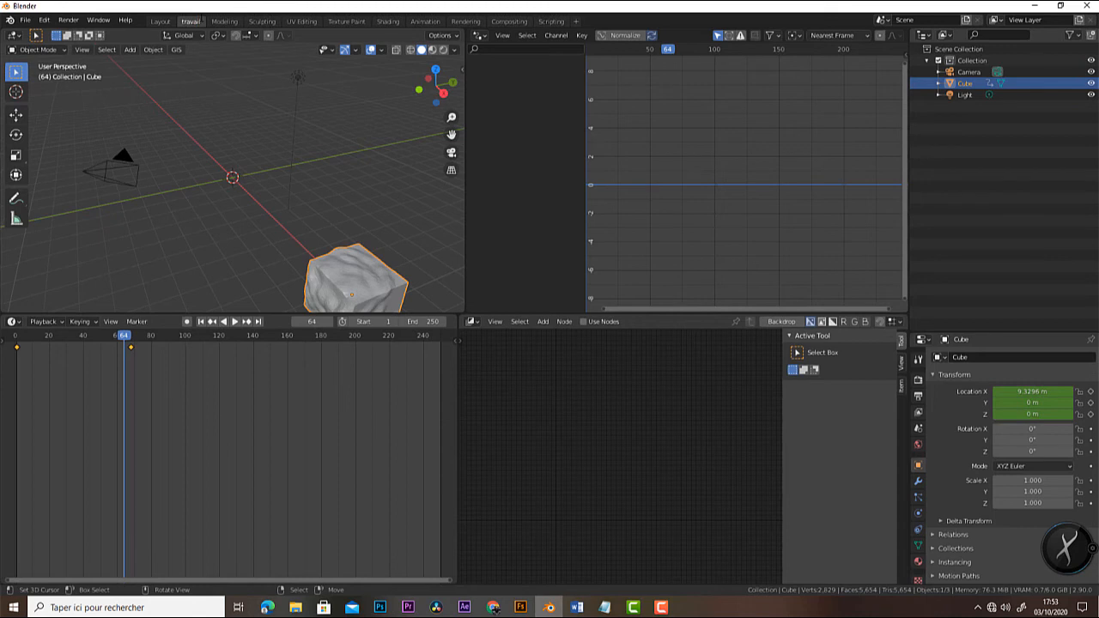
left_click(161, 21)
left_click(190, 21)
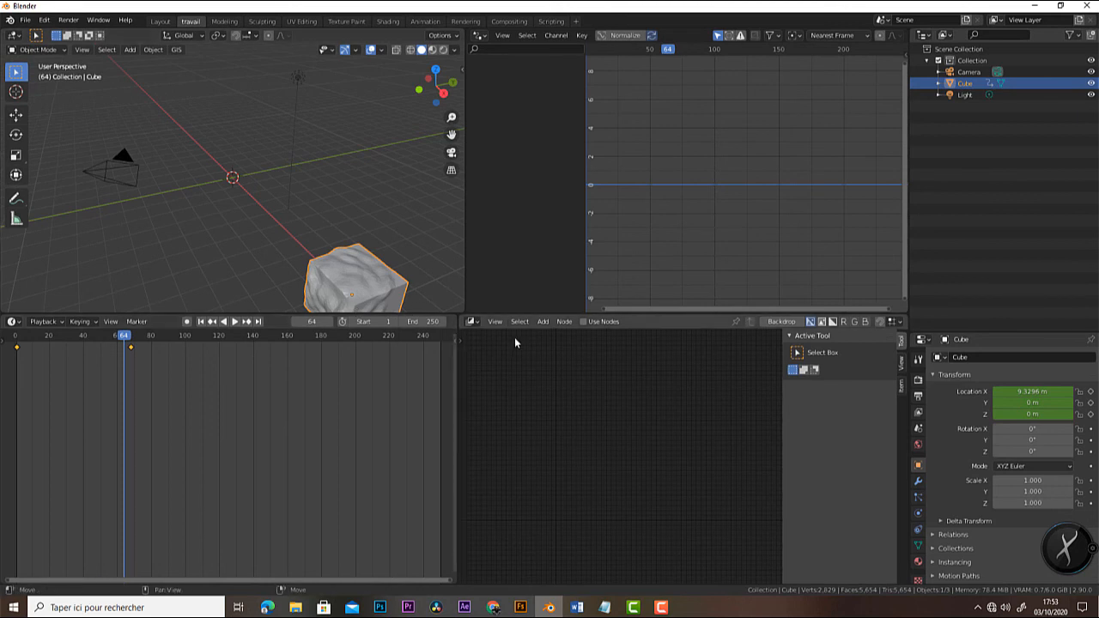
- Save the current scene and workspace arrangement as the default startup file
left_click(25, 21)
mouse_move(48, 231)
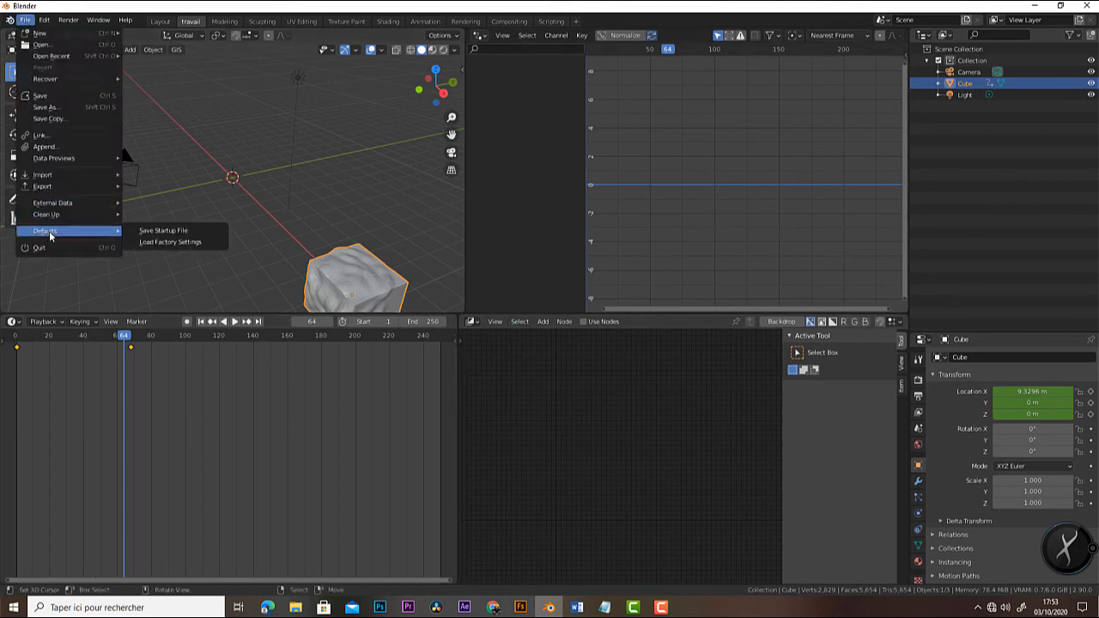
left_click(176, 231)
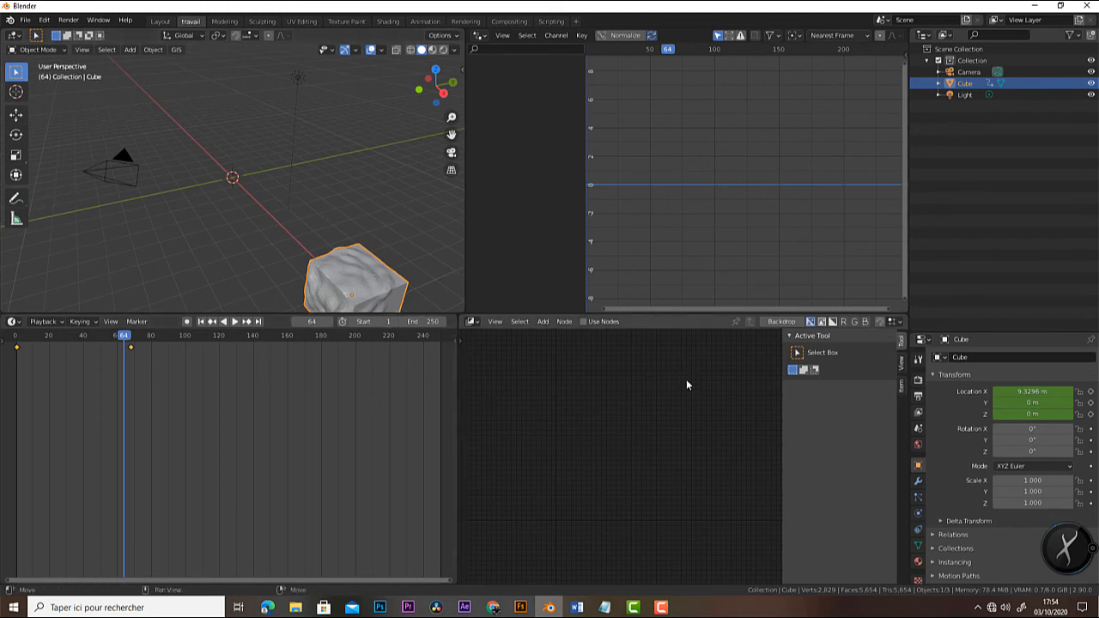
- Open the Preferences and move their window over the graph and node editors
left_click(46, 20)
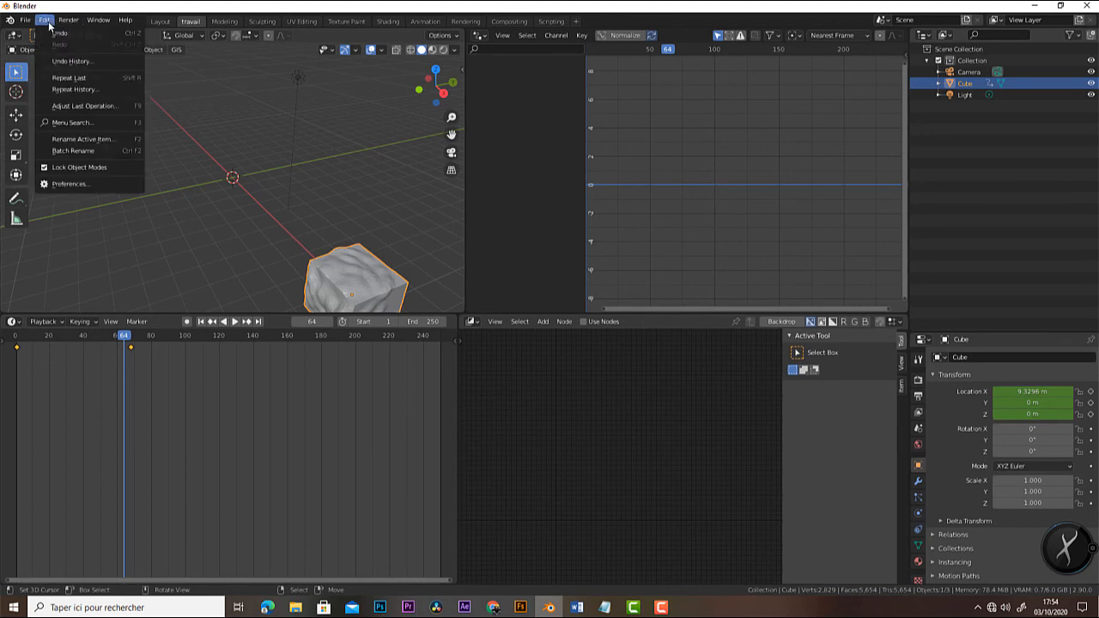
left_click(75, 186)
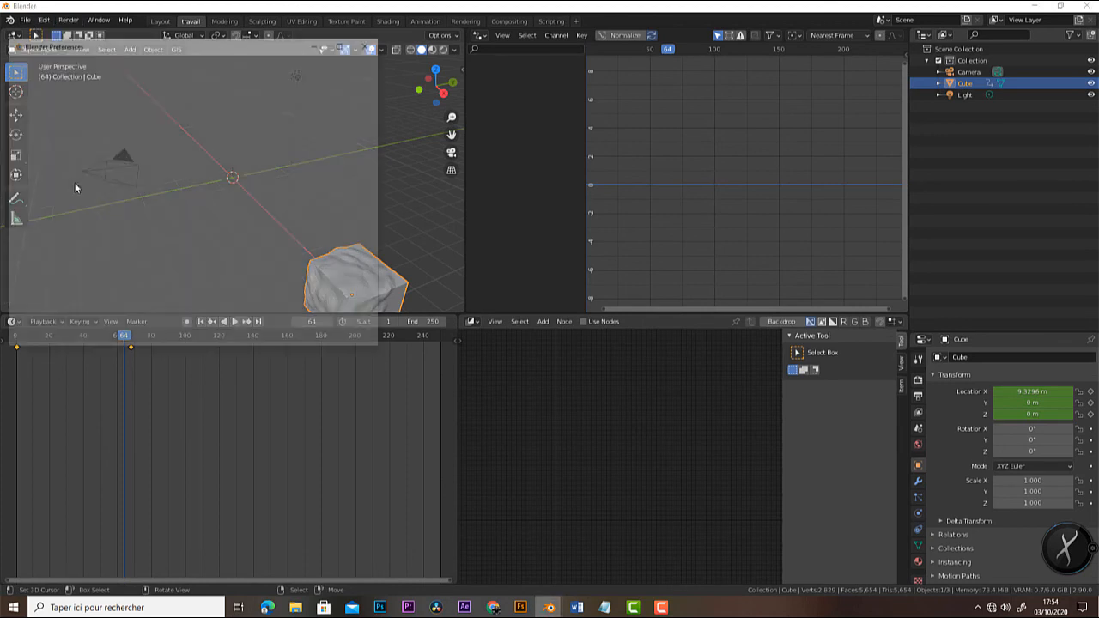
left_click_drag(221, 42, 693, 105)
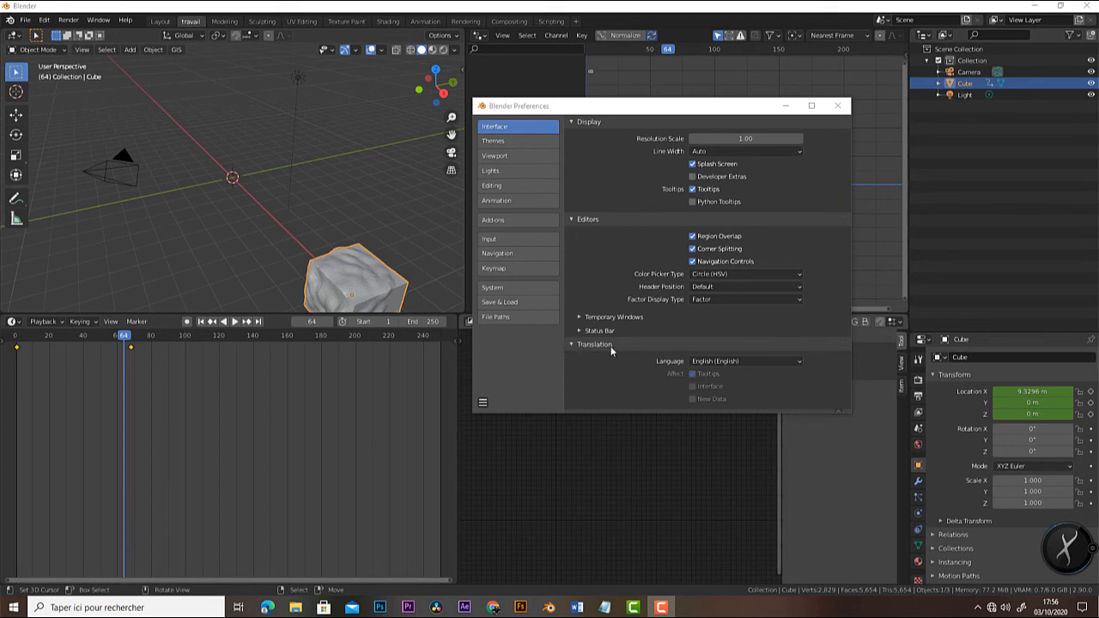
- Set the interface language to French (Français) in the translation preferences
left_click(729, 361)
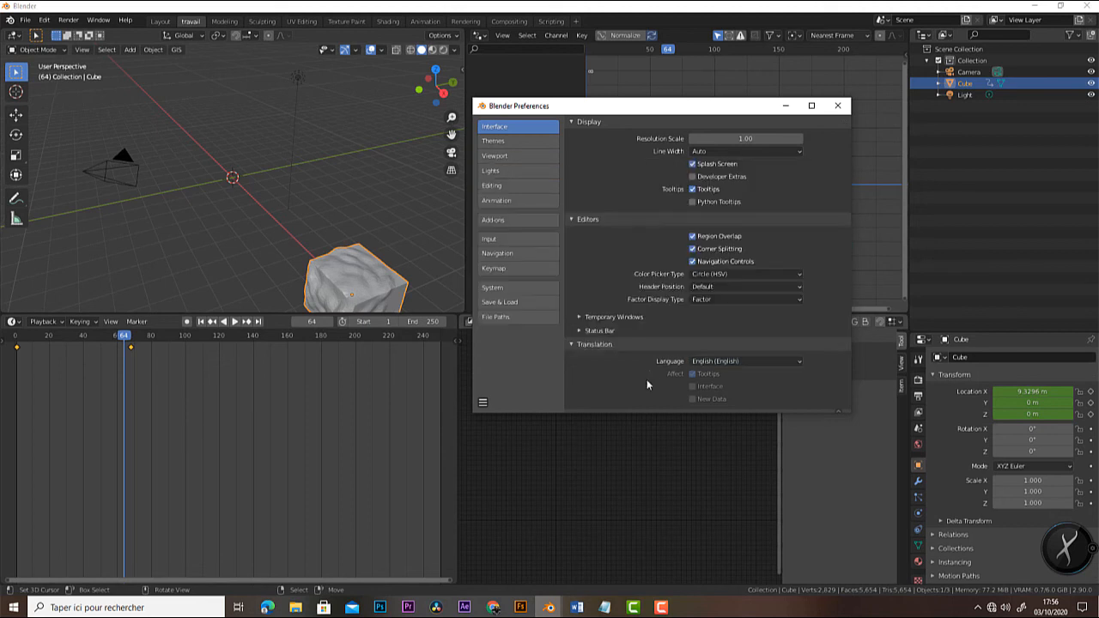
left_click(483, 402)
left_click(739, 364)
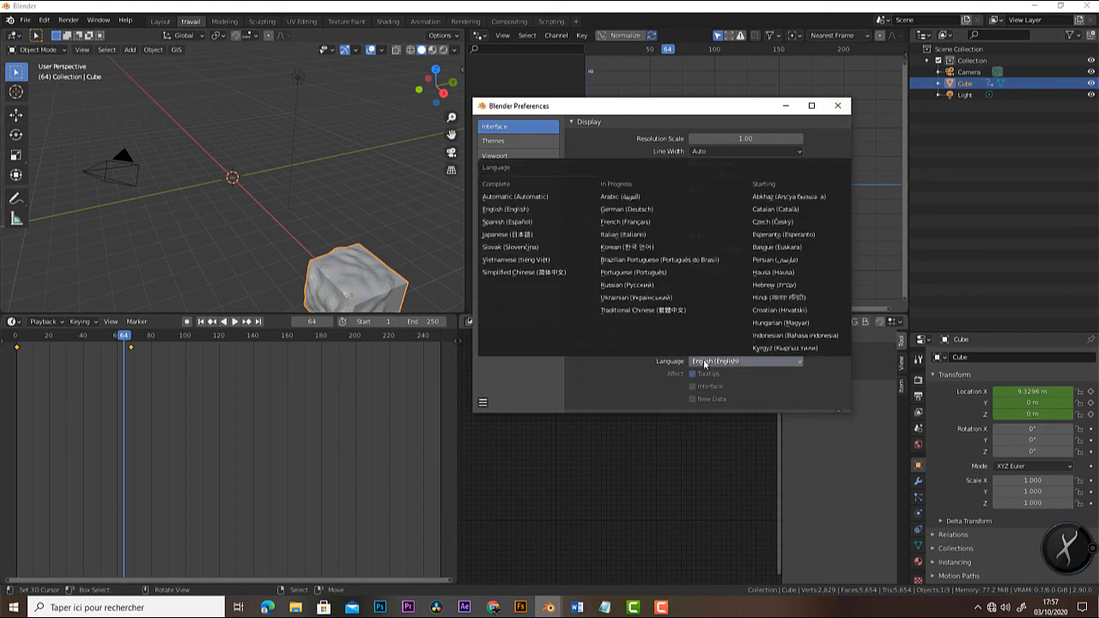
left_click(625, 224)
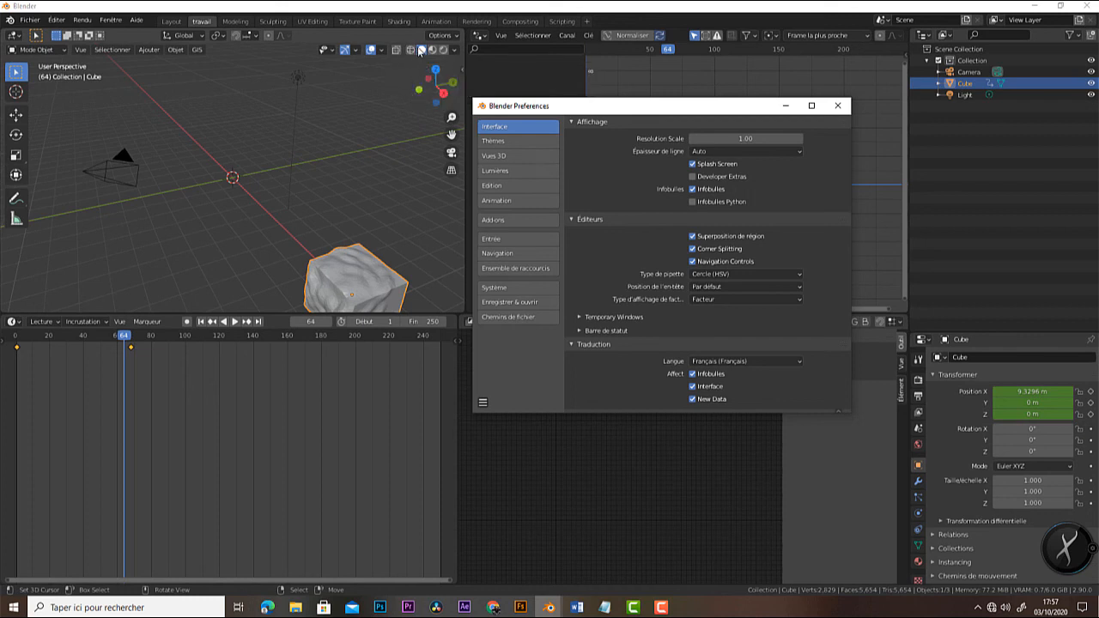
left_click(693, 399)
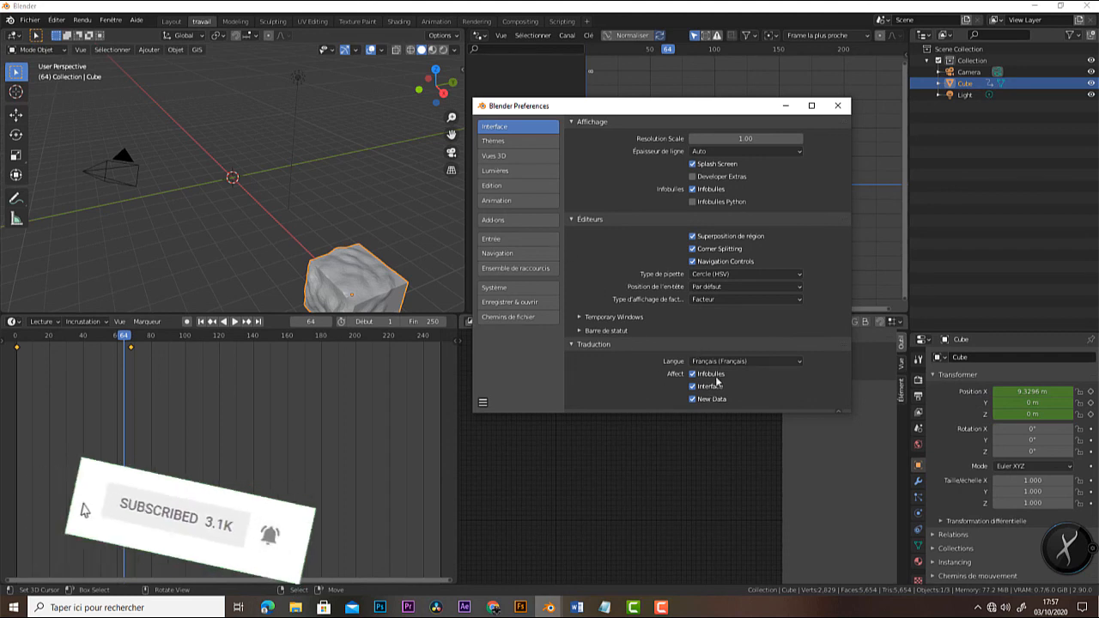
- Set the interface language back to English, save the preferences and close their window
left_click(717, 361)
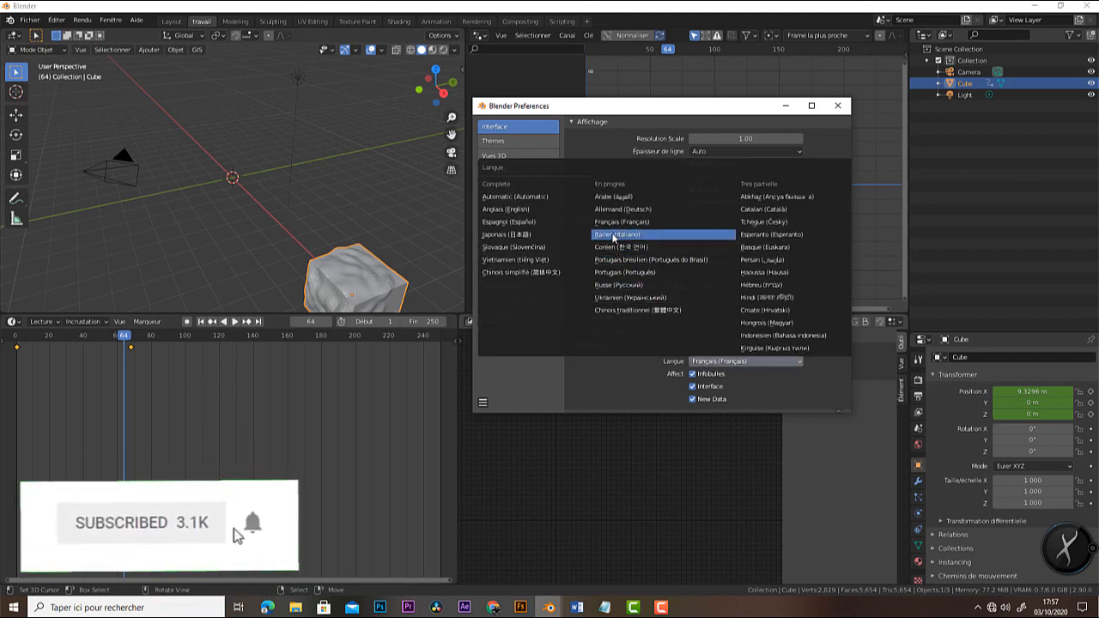
left_click(505, 210)
left_click(483, 402)
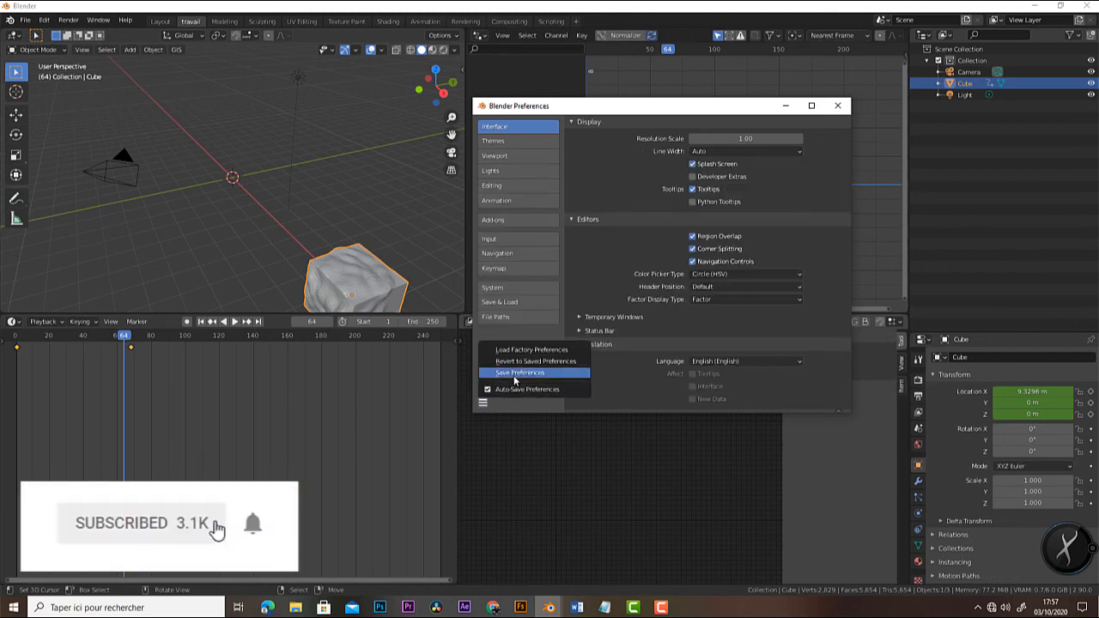
left_click(513, 376)
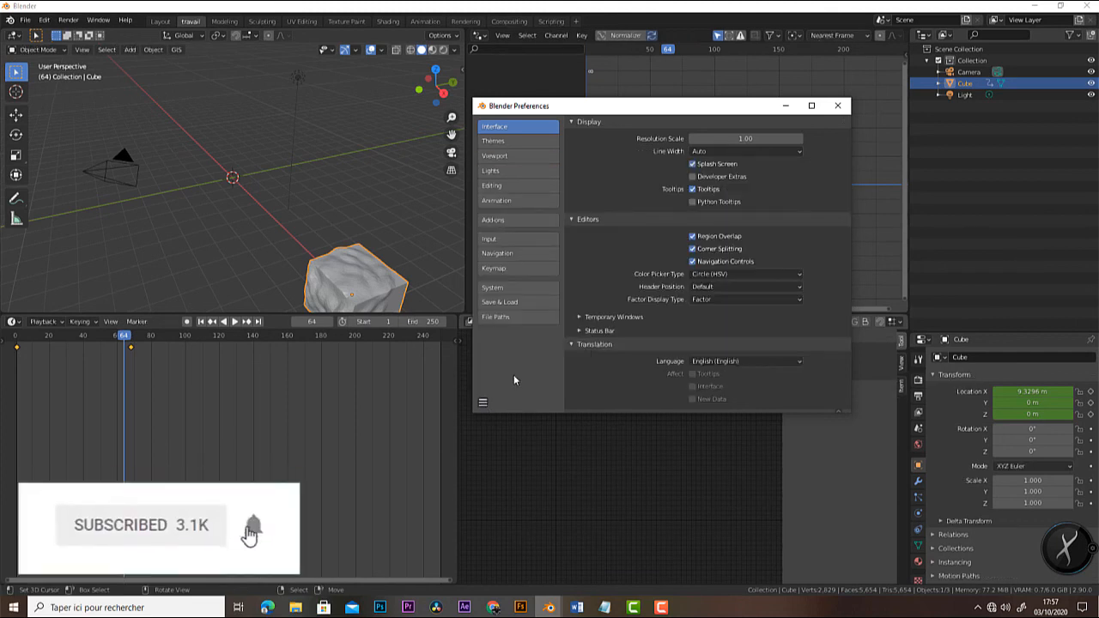
left_click(839, 106)
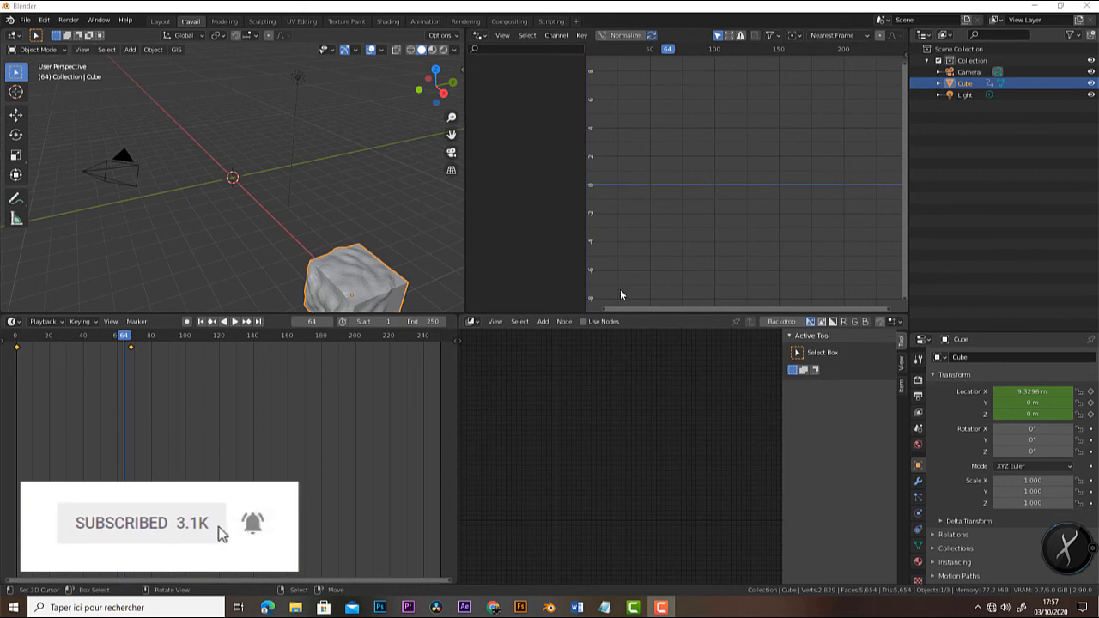